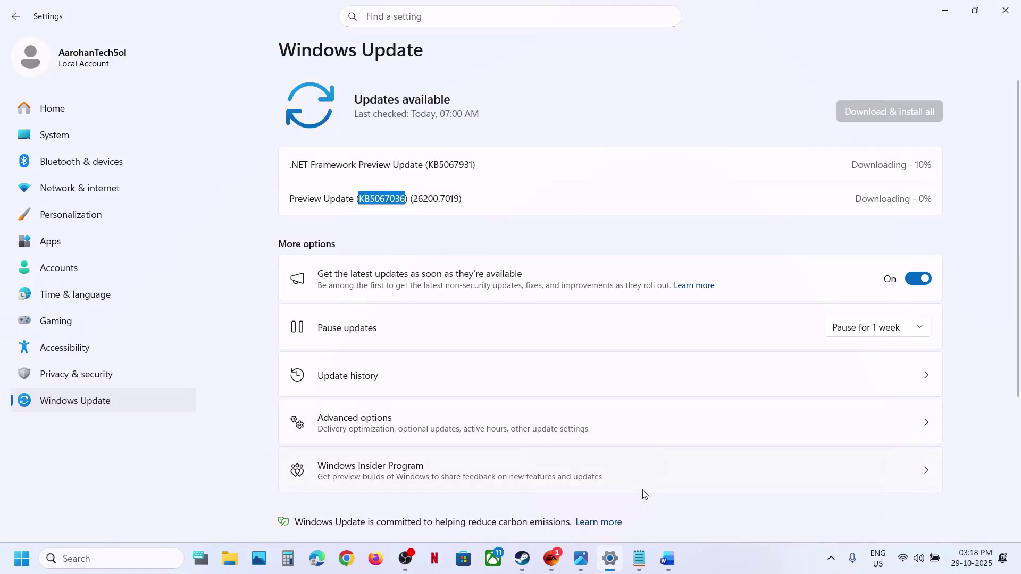
# - Highlight the Step 1 instruction in the troubleshooting notes, then return to Windows Update
pyautogui.click(662, 558)
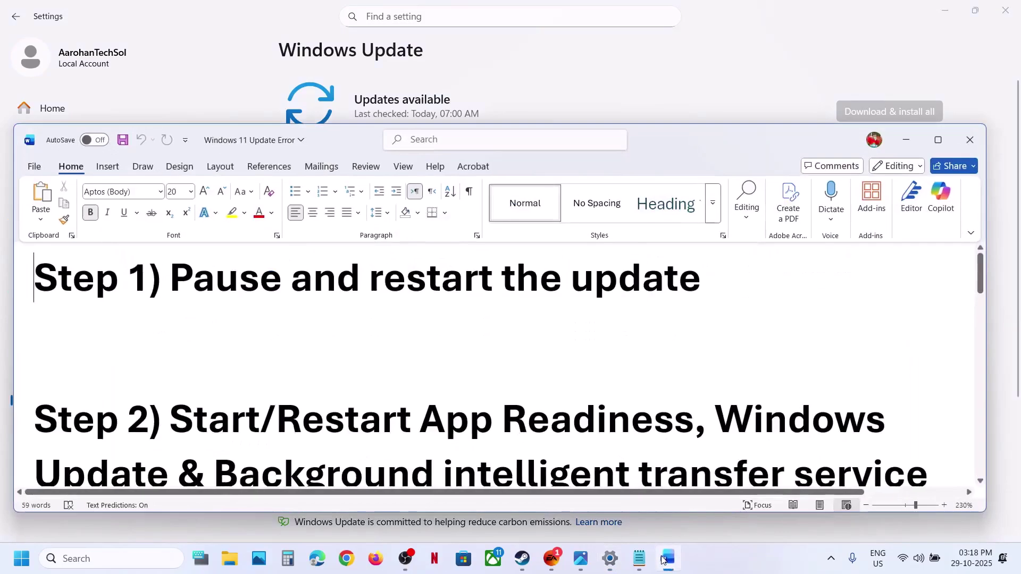
pyautogui.moveTo(201, 271); pyautogui.dragTo(605, 301)
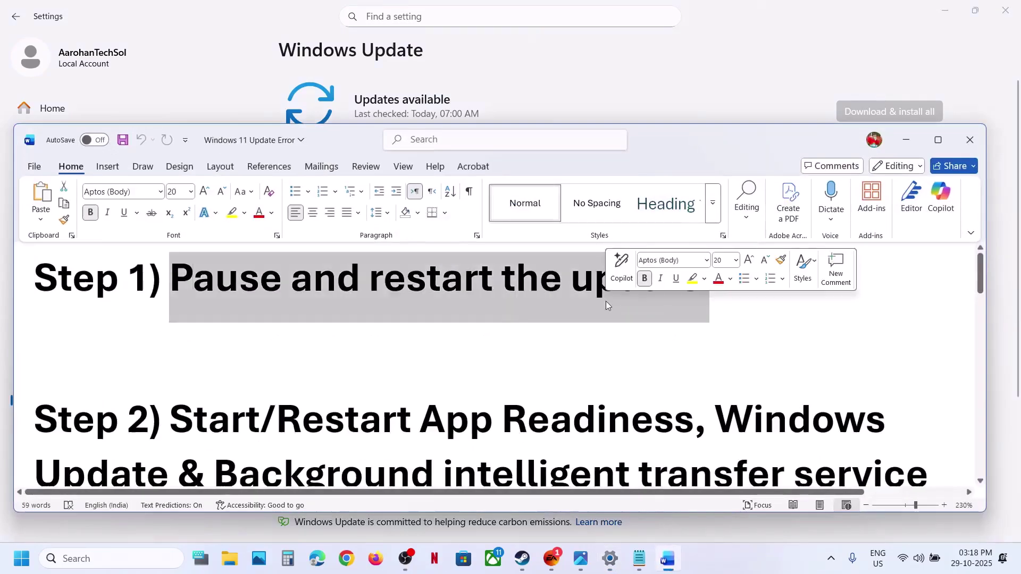
pyautogui.click(224, 89)
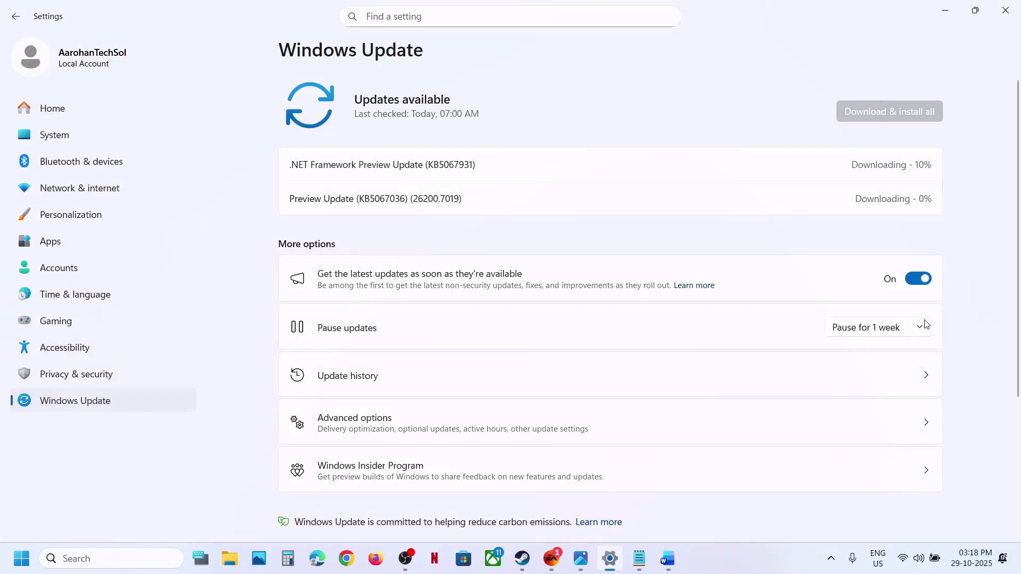
# - Pause updates for one week (until 05-11-2025), then resume them so Windows checks again
pyautogui.click(862, 329)
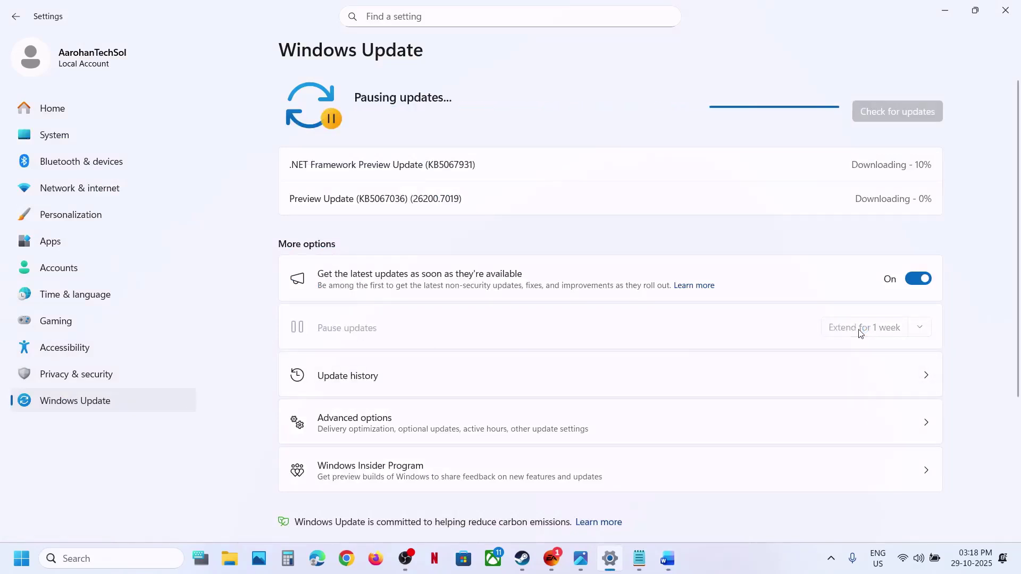
pyautogui.click(732, 552)
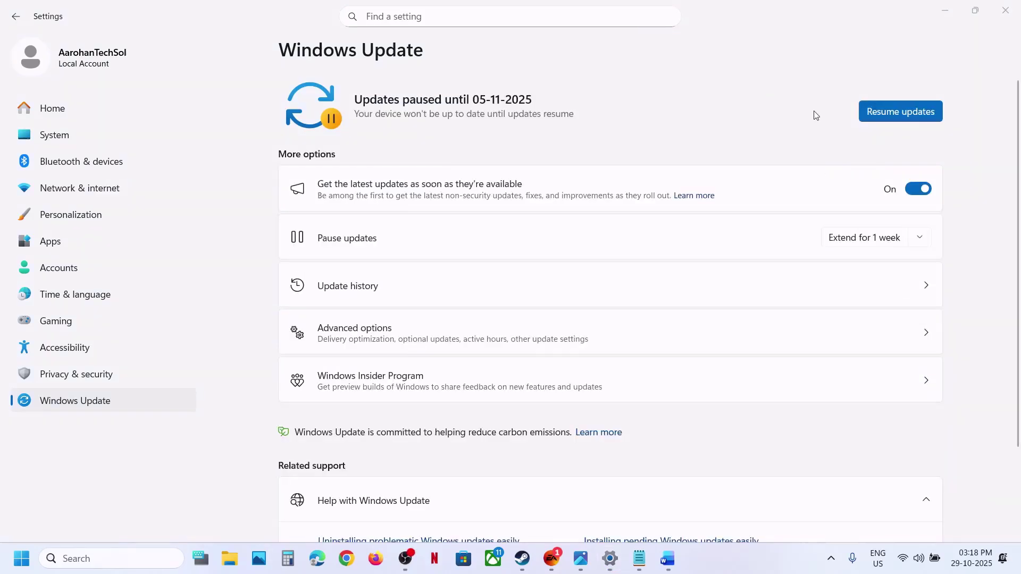
pyautogui.click(898, 120)
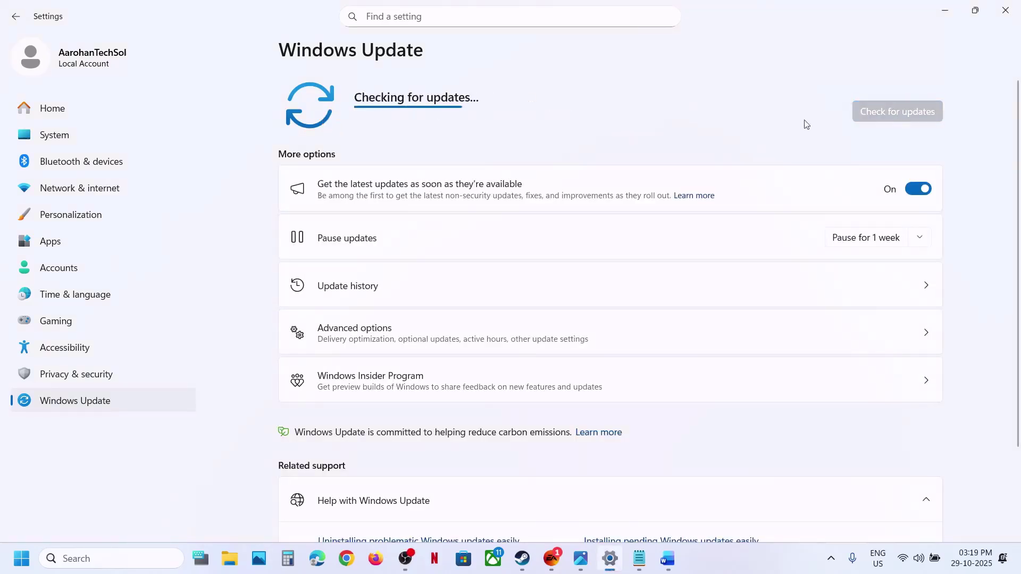
pyautogui.moveTo(615, 559)
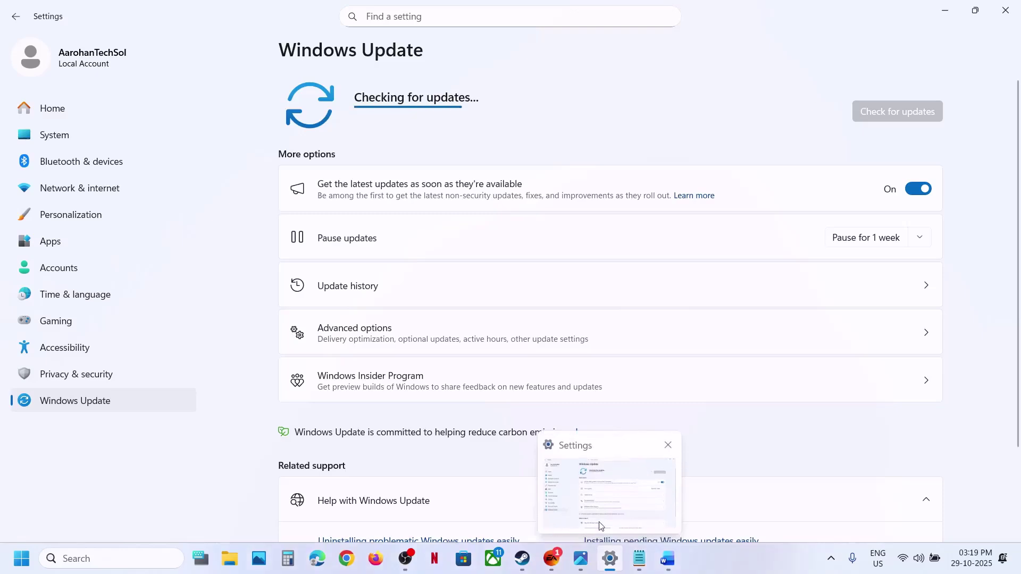
# - Search Windows for 'servic' and launch the Services console from the results
pyautogui.click(668, 558)
pyautogui.scroll(-3, 399, 333)
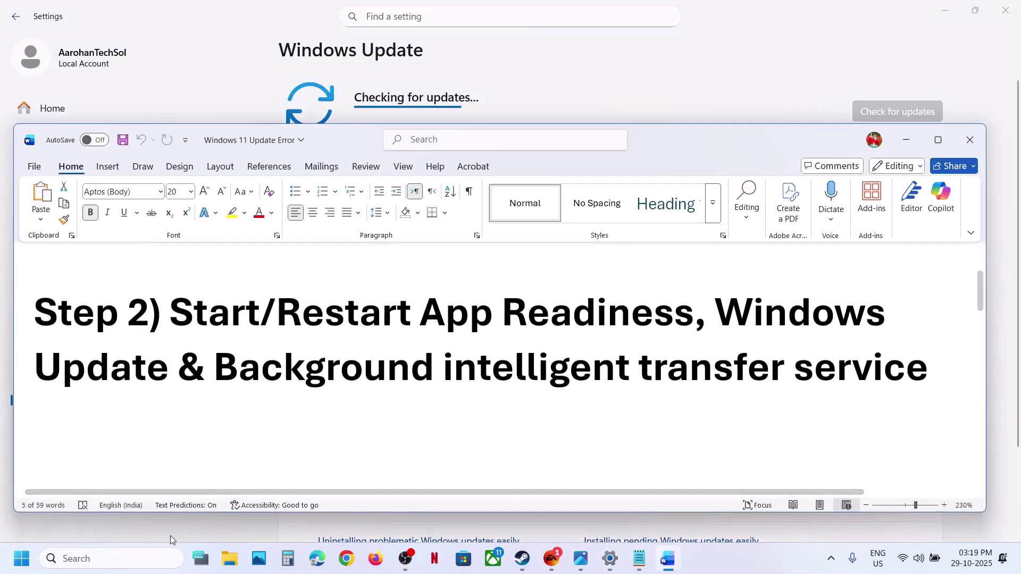
pyautogui.click(163, 539)
pyautogui.click(122, 560)
pyautogui.write('services')
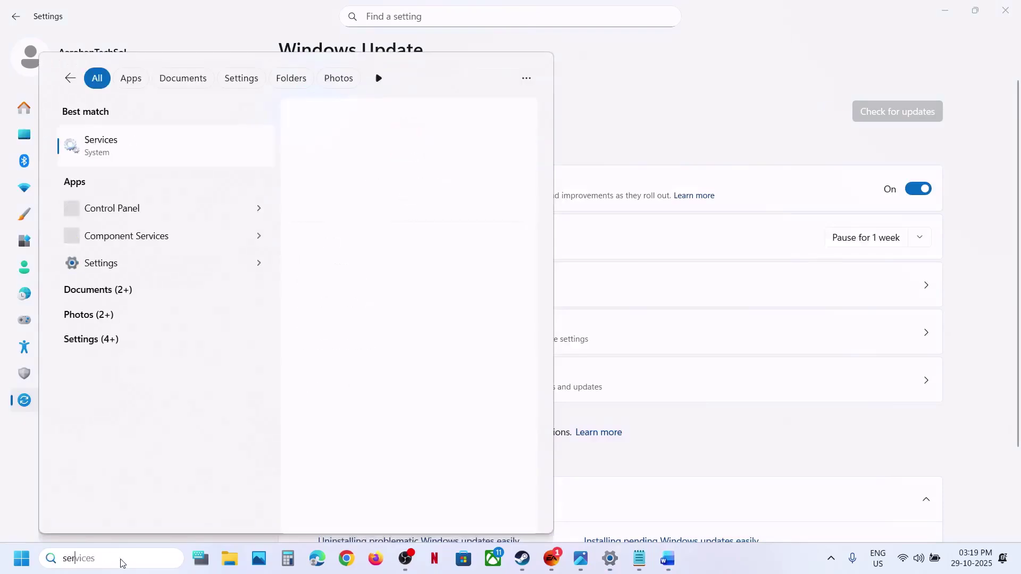
pyautogui.press('Escape')
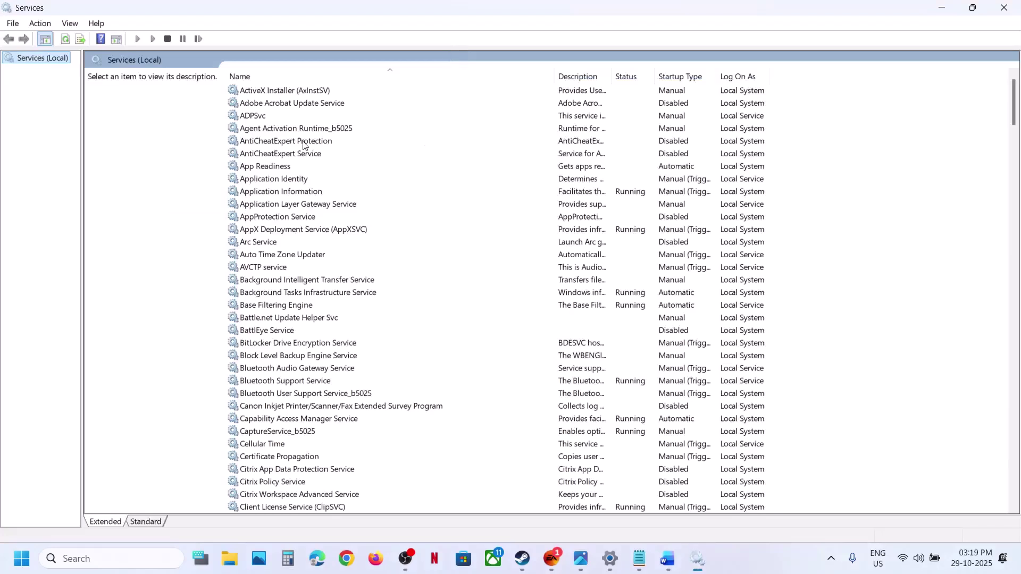
# - Set the App Readiness service's startup type to Automatic and apply it
pyautogui.click(286, 168)
pyautogui.doubleClick(316, 169)
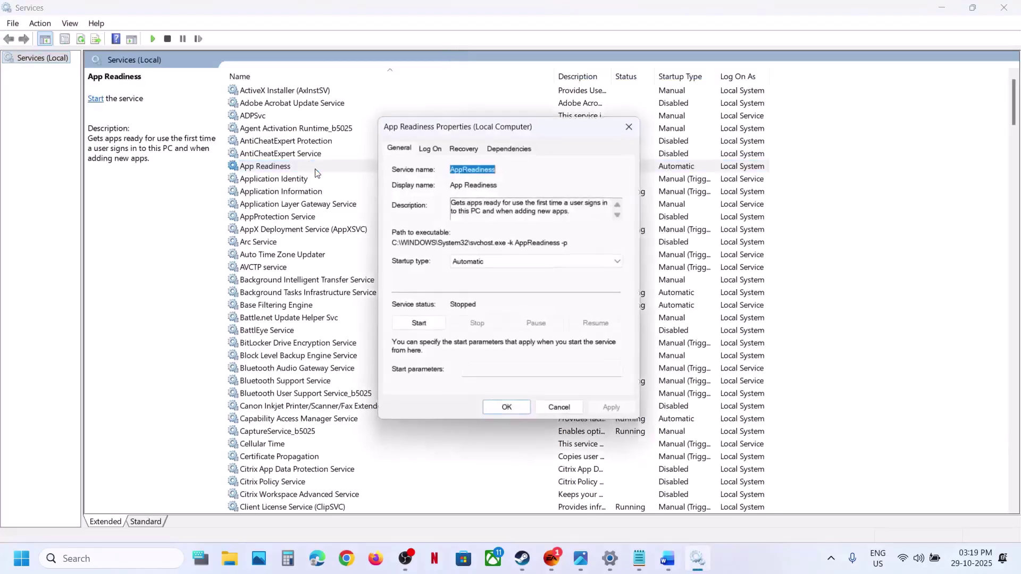
pyautogui.click(468, 263)
pyautogui.click(476, 283)
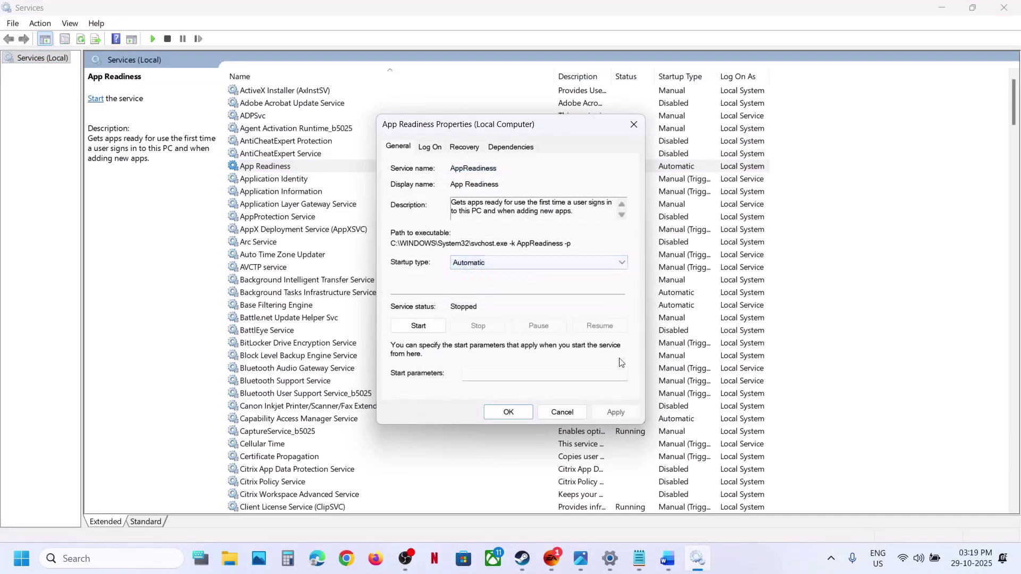
pyautogui.click(617, 414)
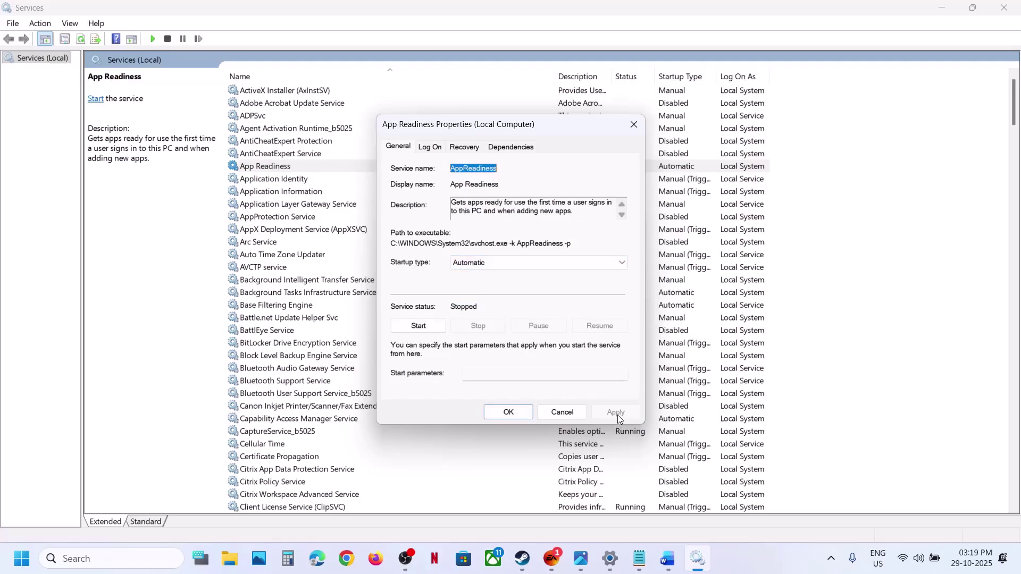
# - Start App Readiness, close its properties, then restart the service
pyautogui.click(419, 325)
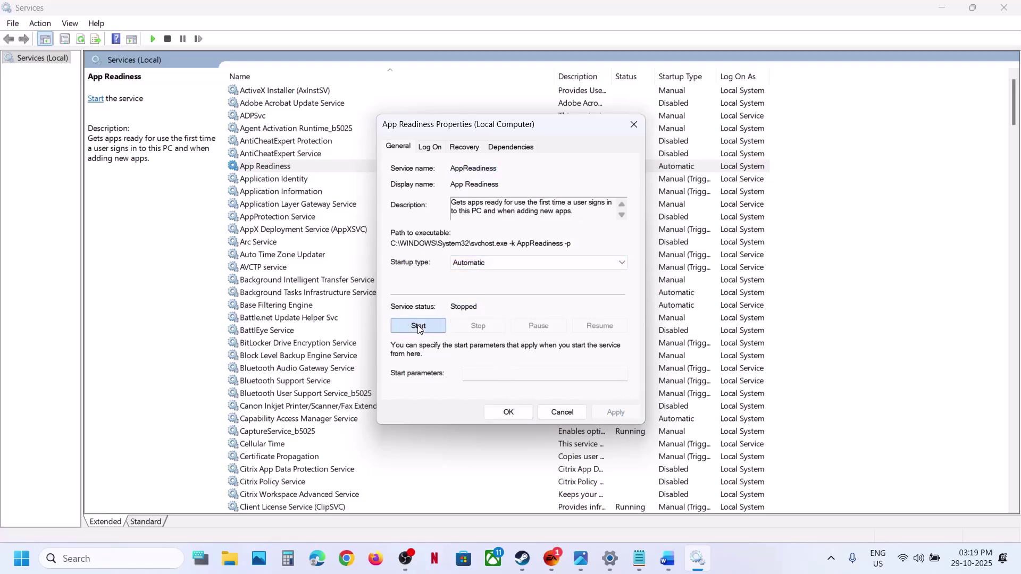
pyautogui.click(509, 412)
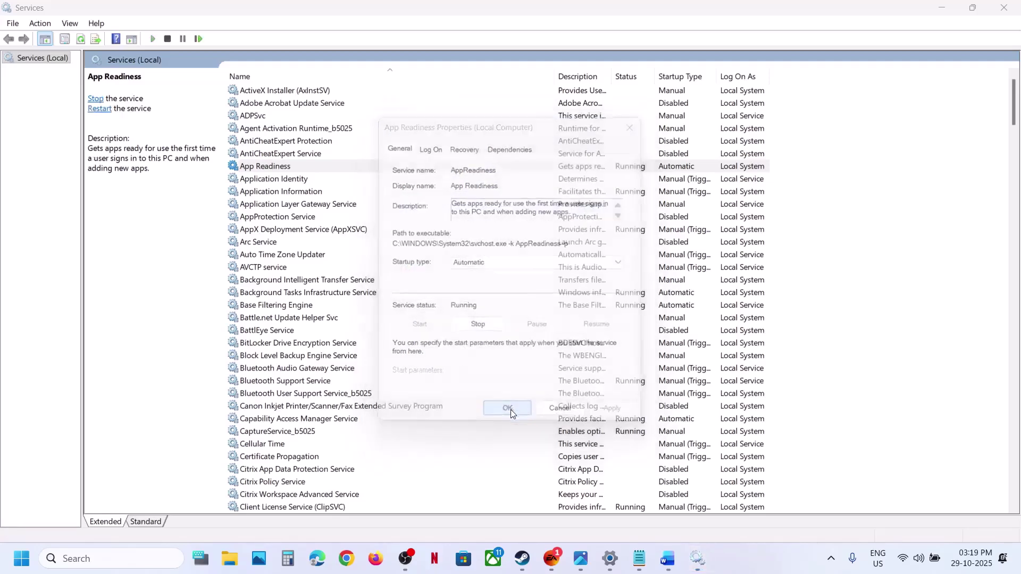
pyautogui.rightClick(290, 169)
pyautogui.click(327, 233)
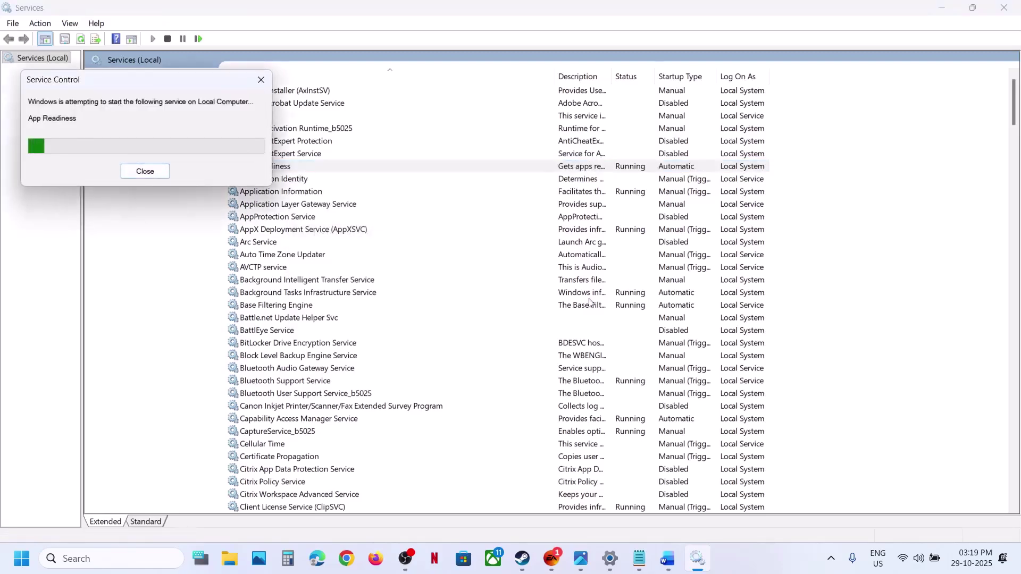
# - Scroll to Windows Update and apply Automatic as its startup type
pyautogui.scroll(-20, 347, 311)
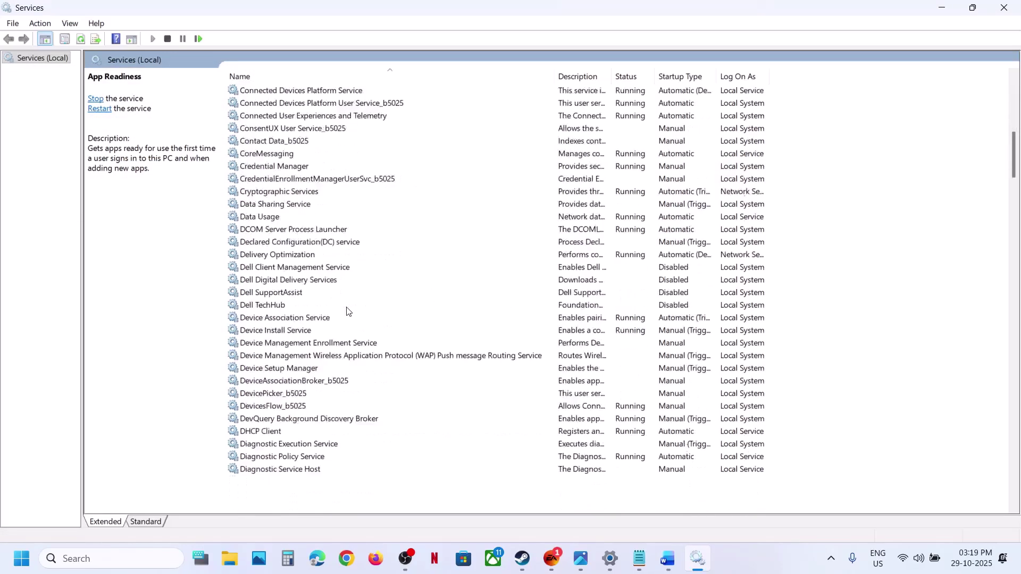
pyautogui.scroll(-20, 341, 325)
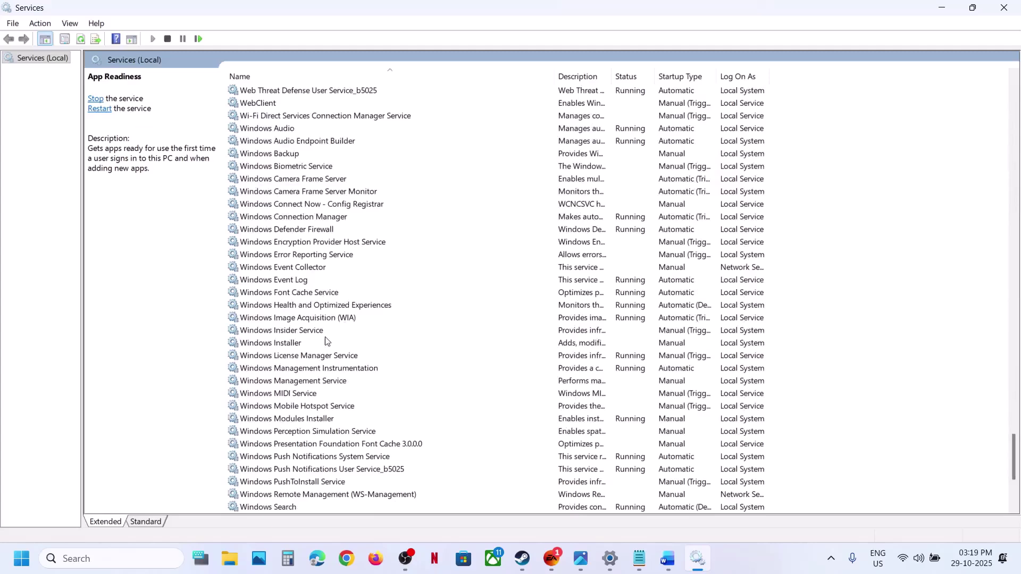
pyautogui.click(313, 392)
pyautogui.scroll(-6, 317, 409)
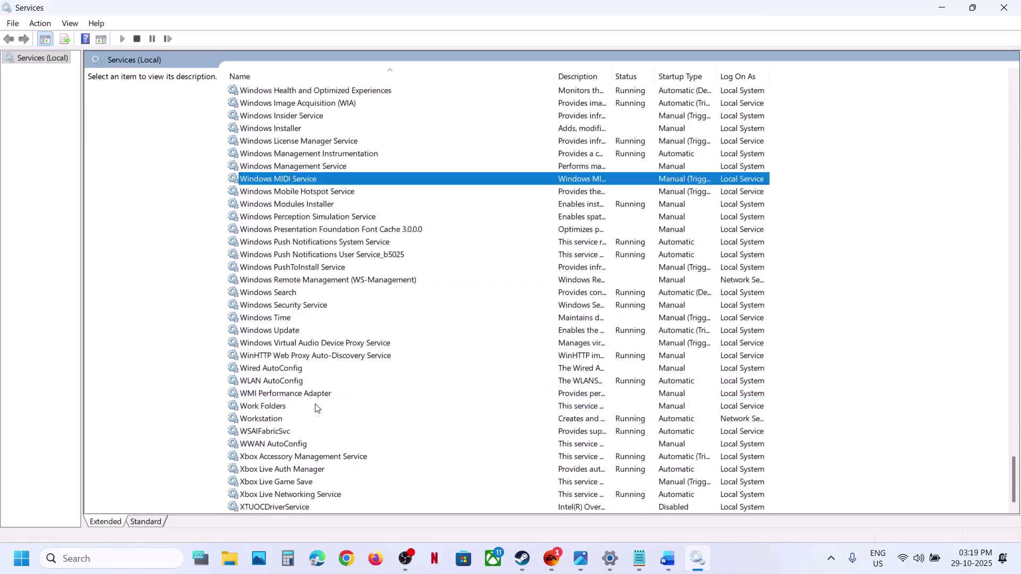
pyautogui.doubleClick(287, 331)
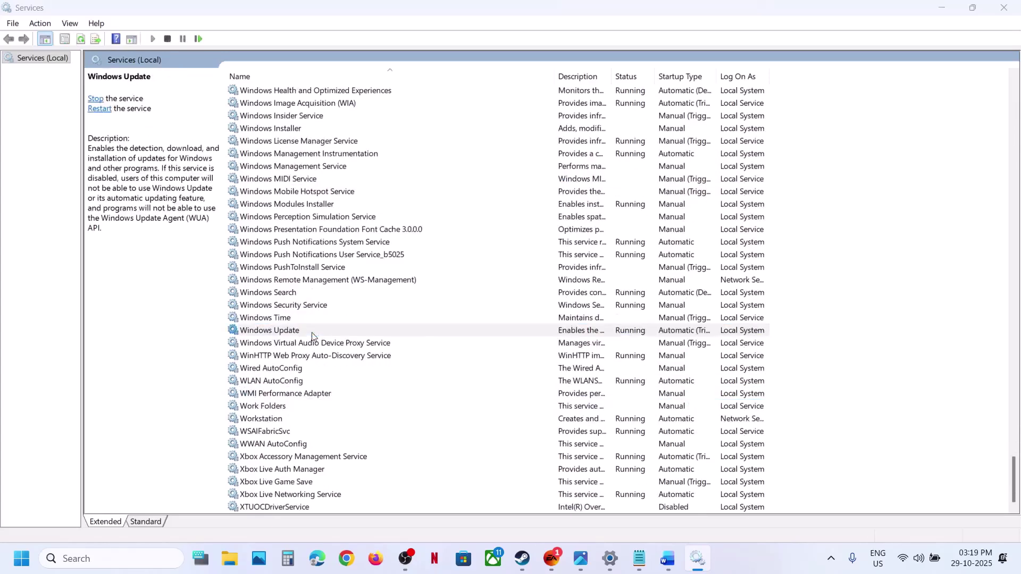
pyautogui.click(475, 264)
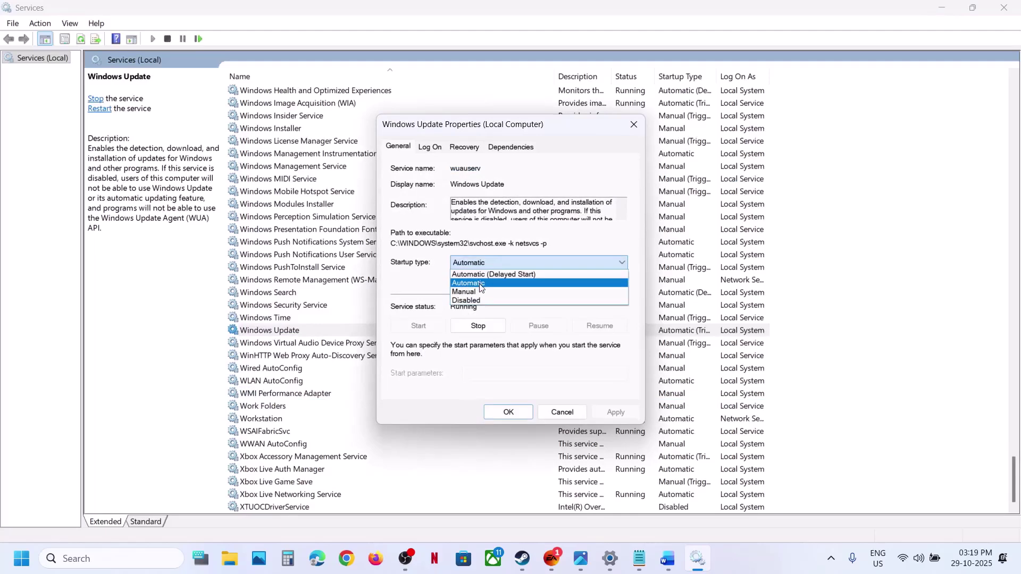
pyautogui.click(478, 281)
pyautogui.click(615, 413)
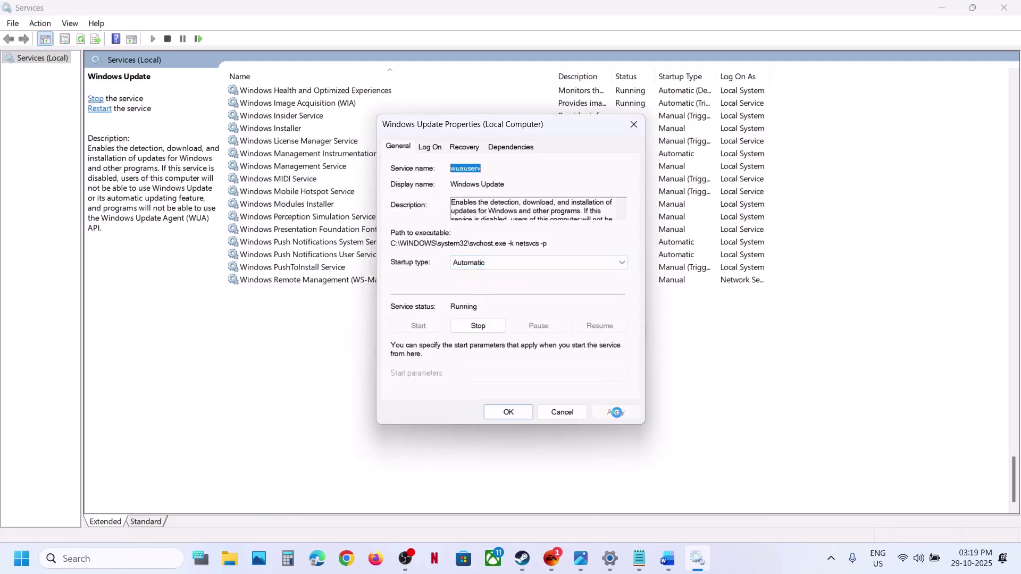
# - Close the Windows Update properties and restart the Windows Update service
pyautogui.click(508, 412)
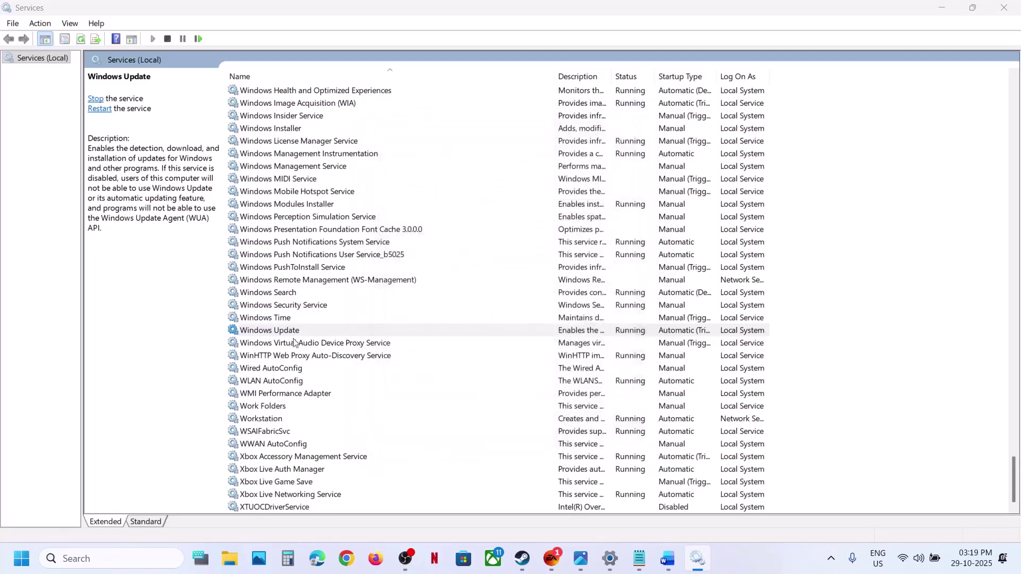
pyautogui.rightClick(289, 332)
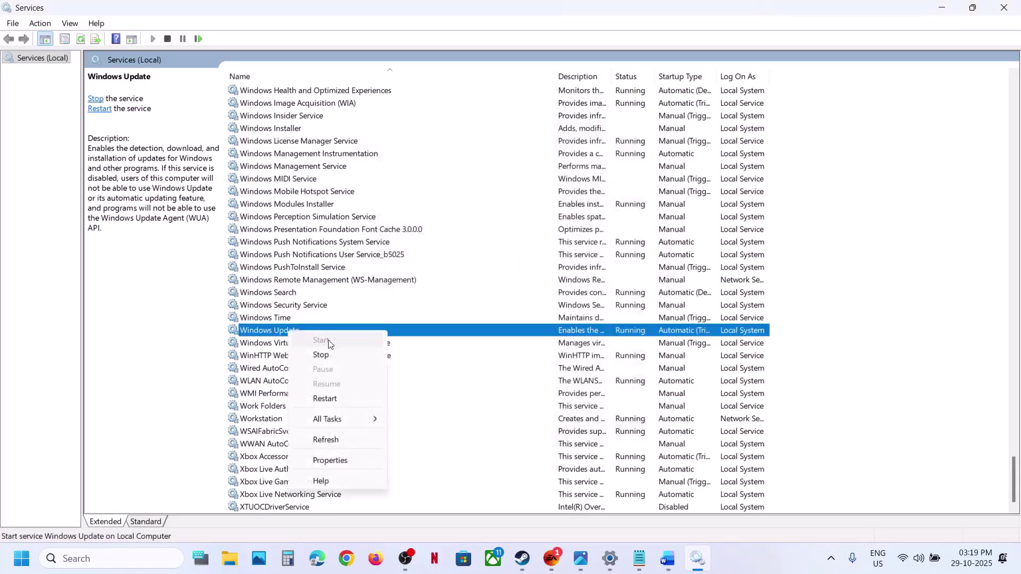
pyautogui.click(326, 398)
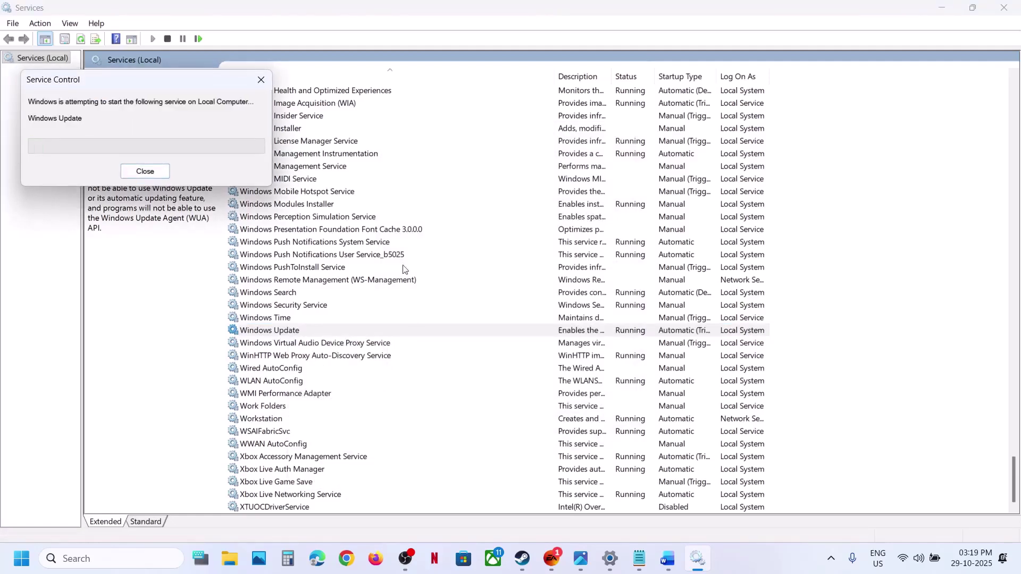
# - Find Background Intelligent Transfer Service and apply Automatic as its startup type
pyautogui.click(344, 255)
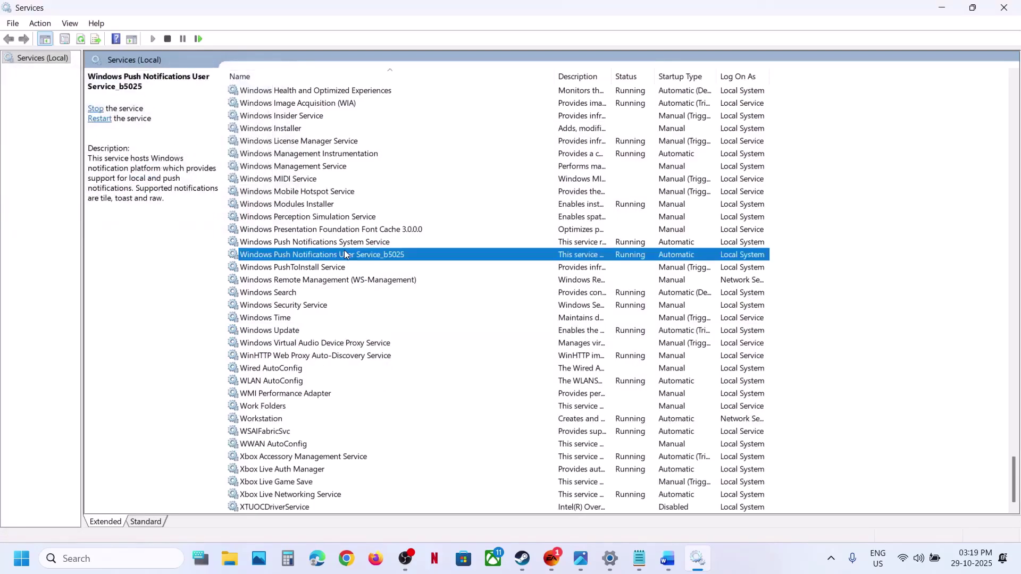
pyautogui.press('m')
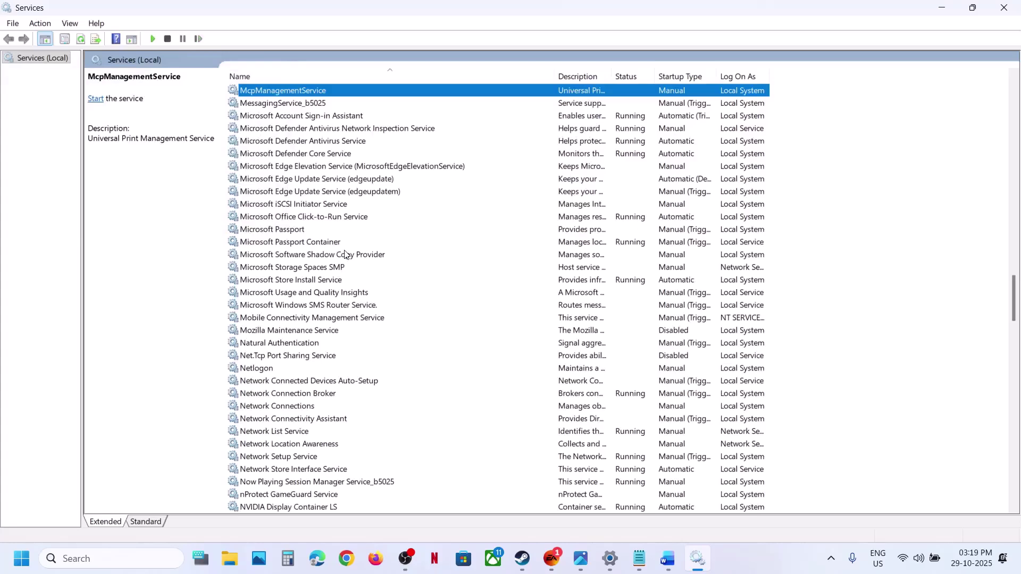
pyautogui.press('b')
pyautogui.scroll(3, 385, 125)
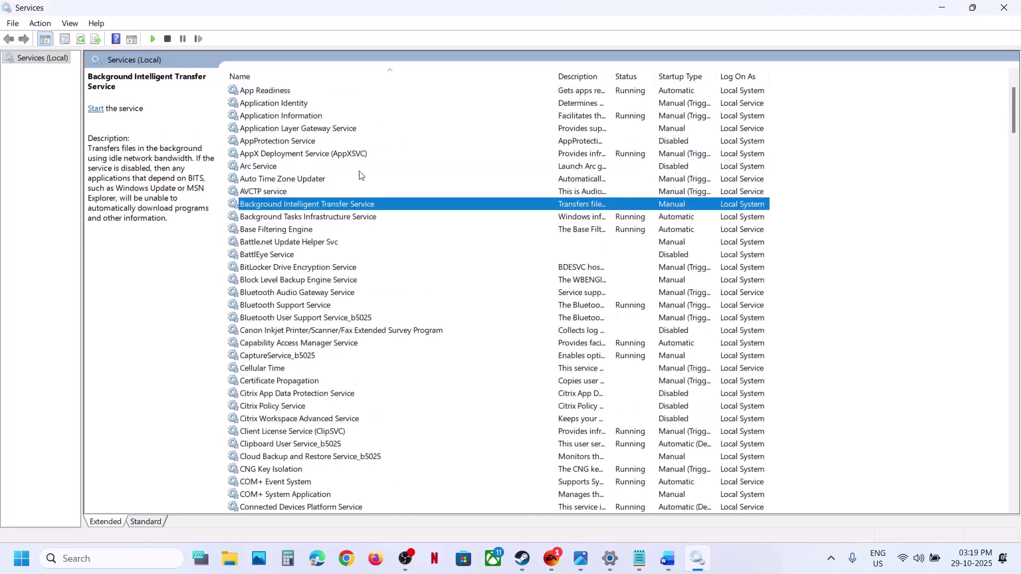
pyautogui.doubleClick(343, 209)
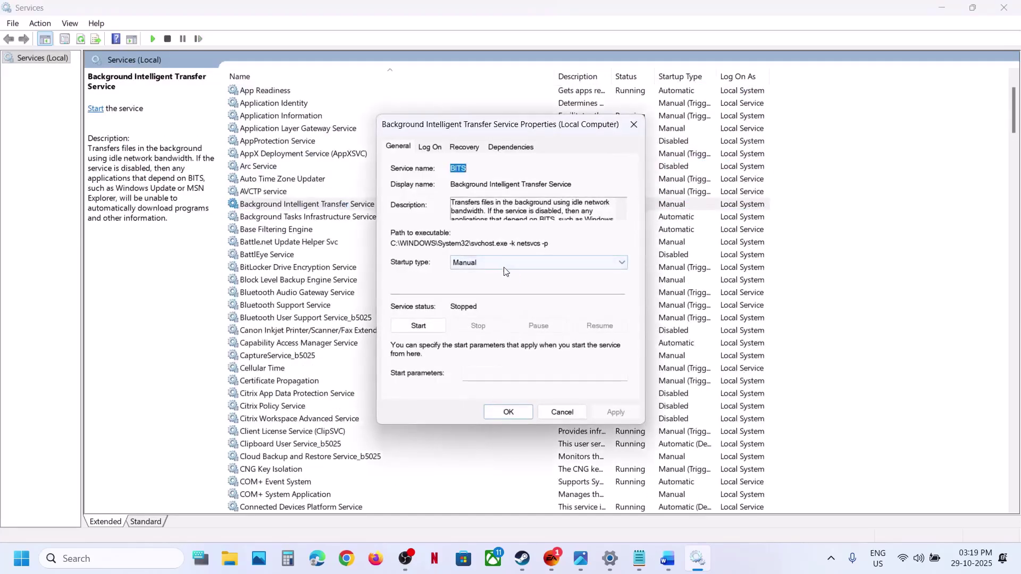
pyautogui.click(497, 266)
pyautogui.click(492, 282)
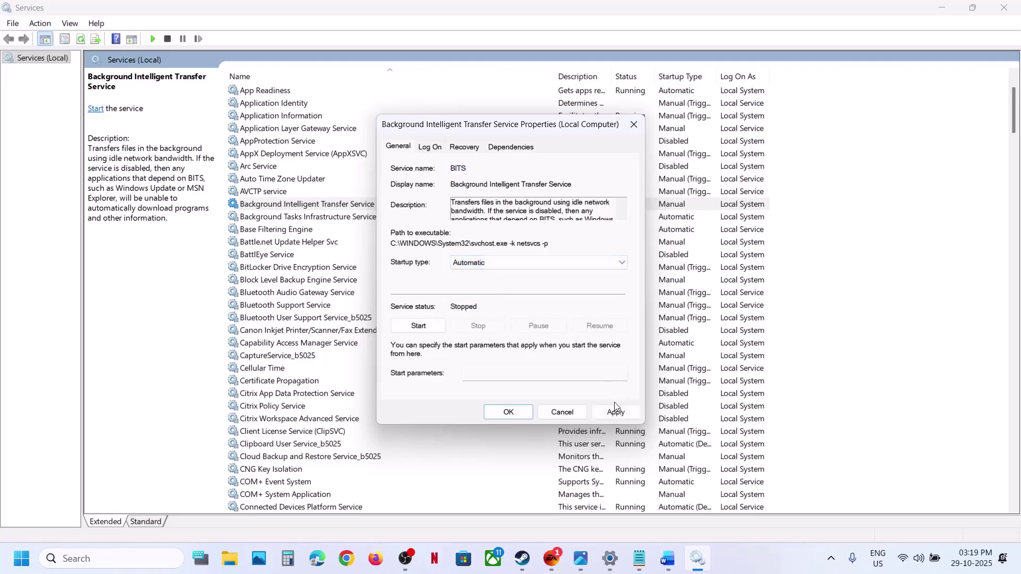
pyautogui.click(607, 414)
# - Start BITS, close its properties, then restart the service
pyautogui.click(419, 326)
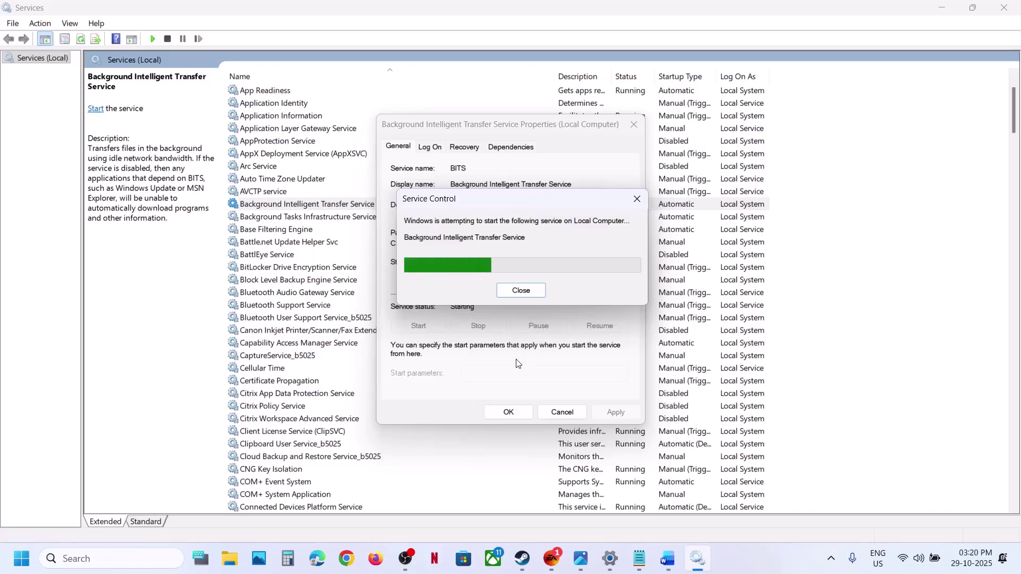
pyautogui.click(509, 411)
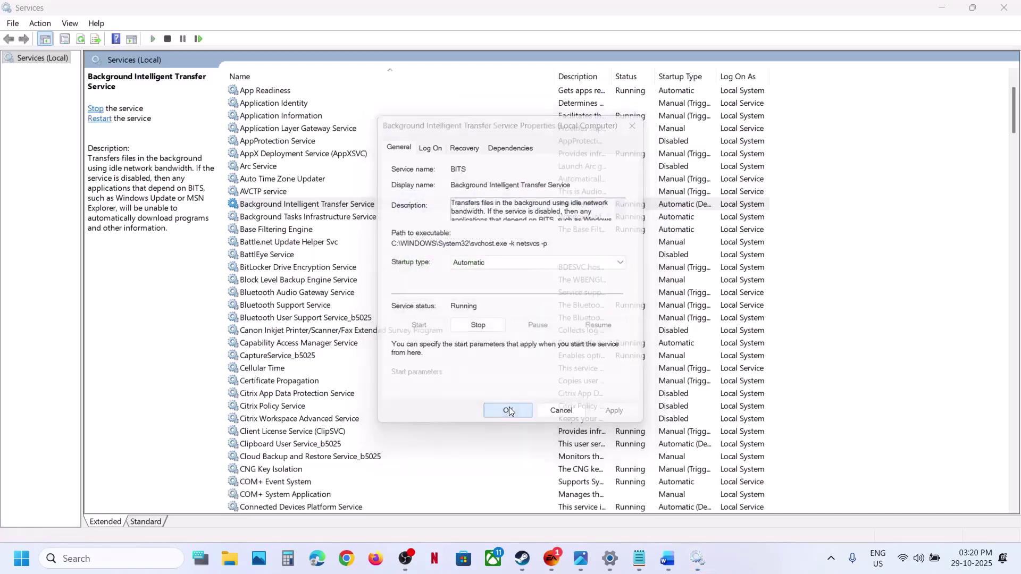
pyautogui.rightClick(317, 207)
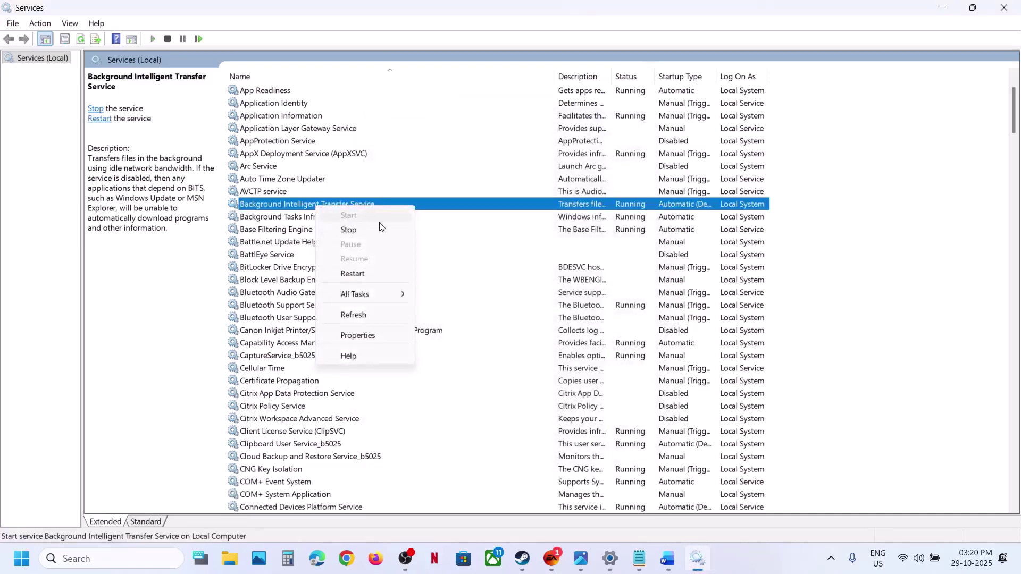
pyautogui.click(354, 273)
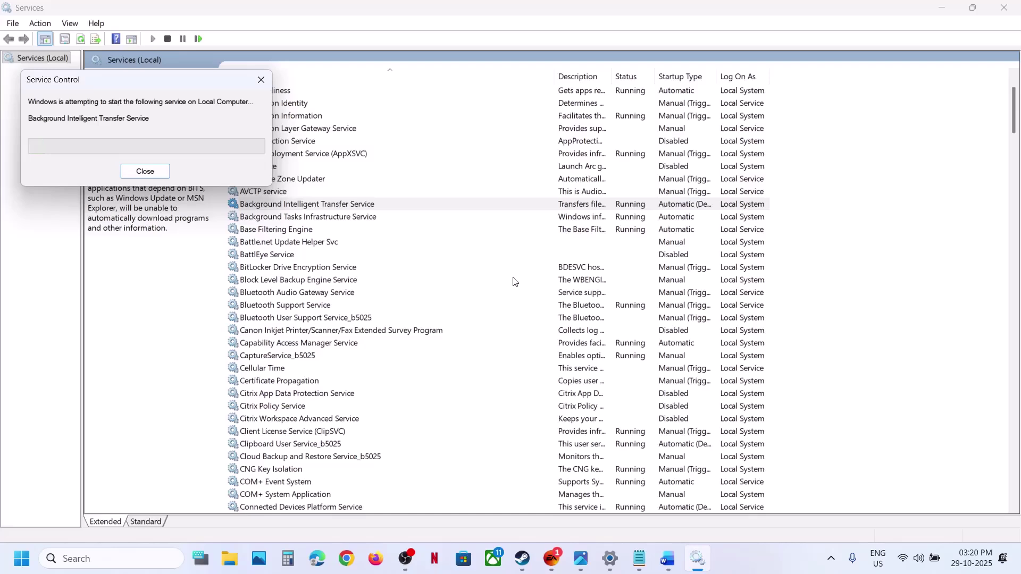
# - Retry the failed Defender security intelligence update, then scroll the Update Error notes to Step 3
pyautogui.click(611, 561)
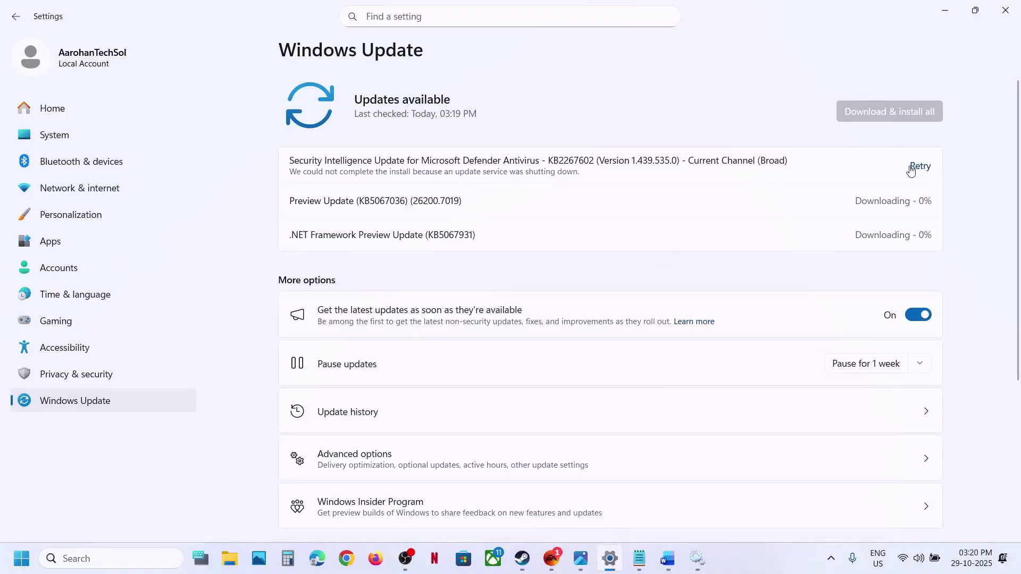
pyautogui.click(917, 170)
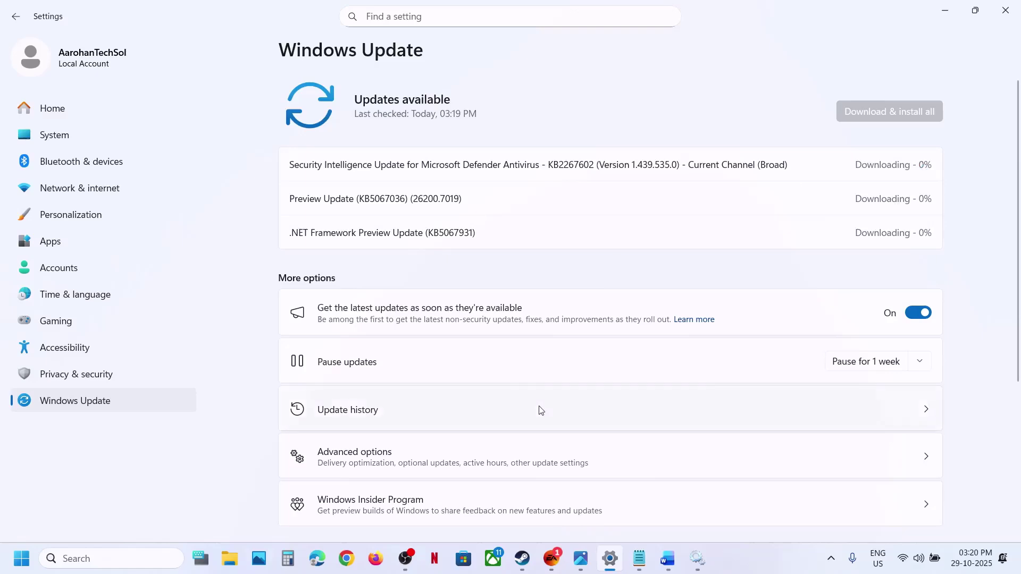
pyautogui.click(668, 558)
pyautogui.scroll(-5, 411, 385)
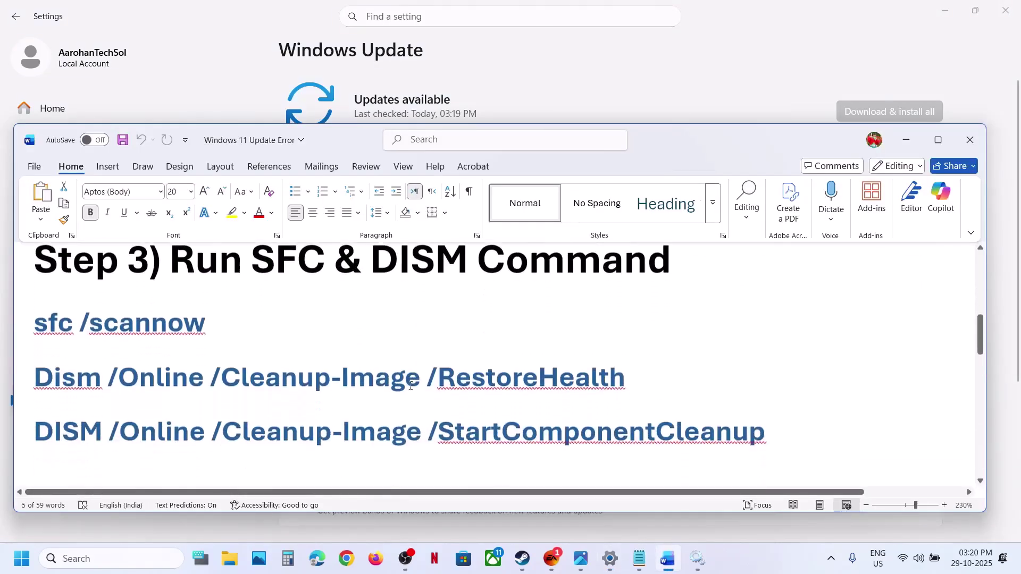
# - Launch Command Prompt as administrator from a cmd search, approve UAC, and move it upper right
pyautogui.scroll(1, 323, 401)
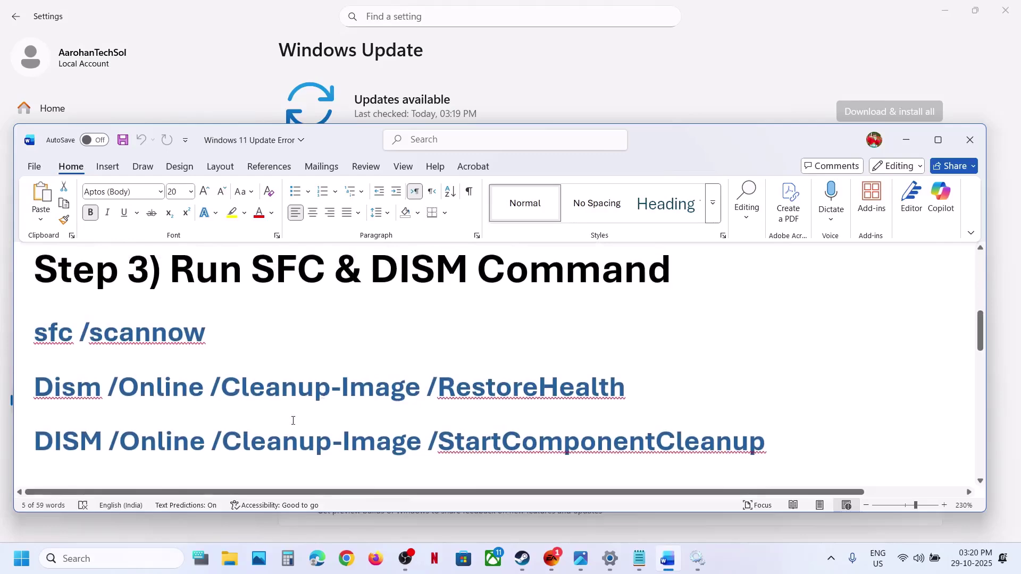
pyautogui.click(110, 559)
pyautogui.write('cmd')
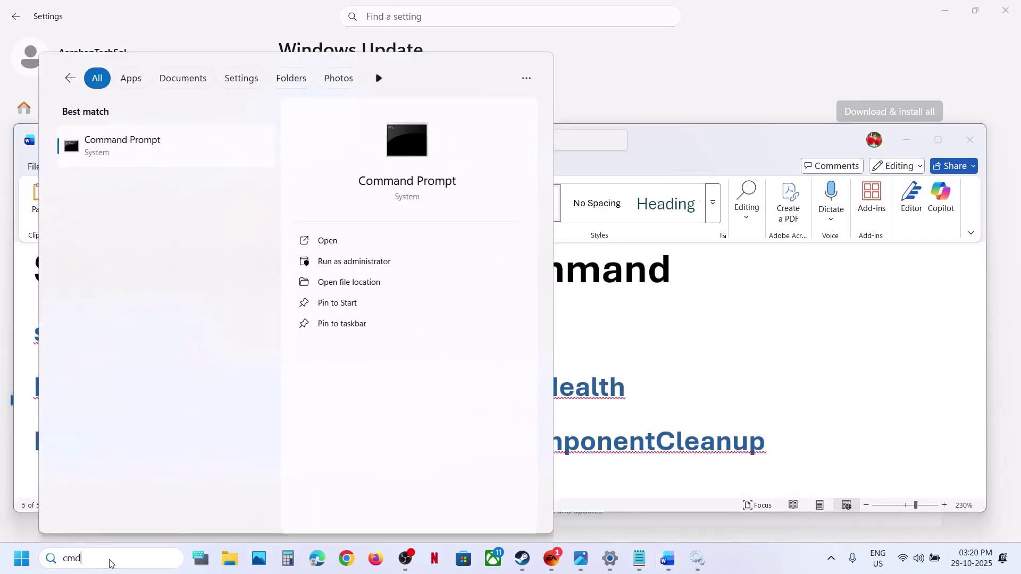
pyautogui.rightClick(149, 154)
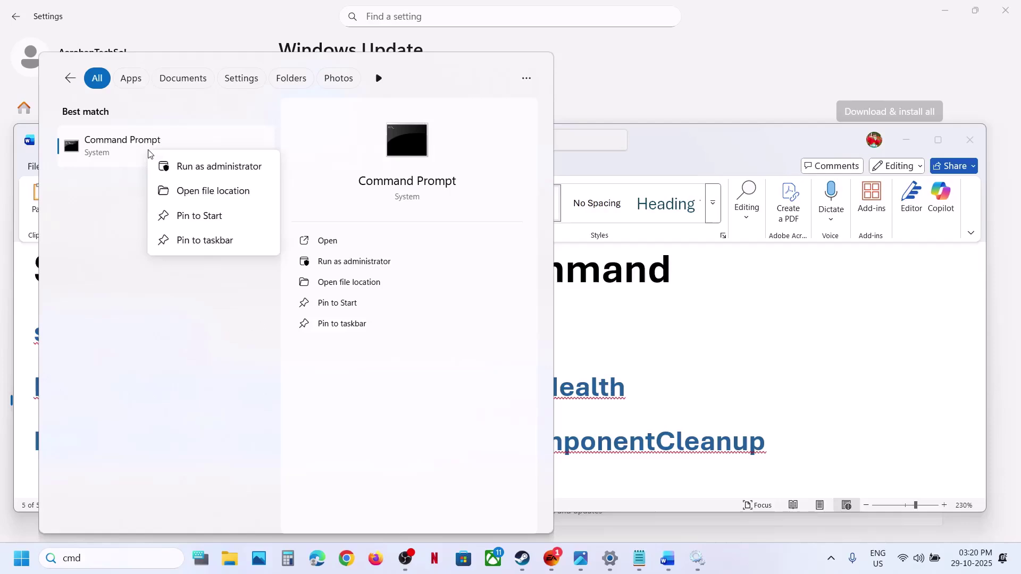
pyautogui.click(230, 171)
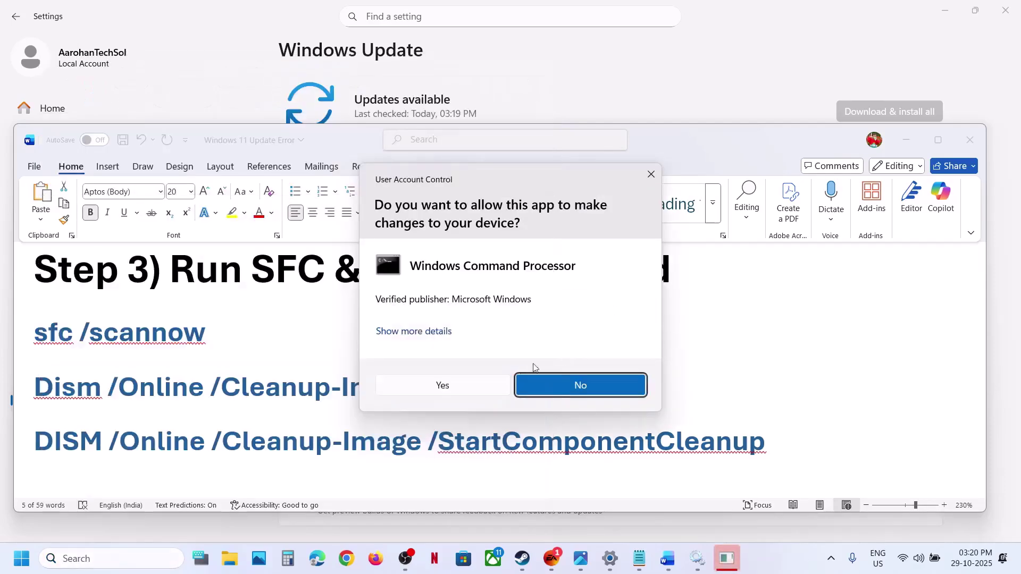
pyautogui.click(471, 388)
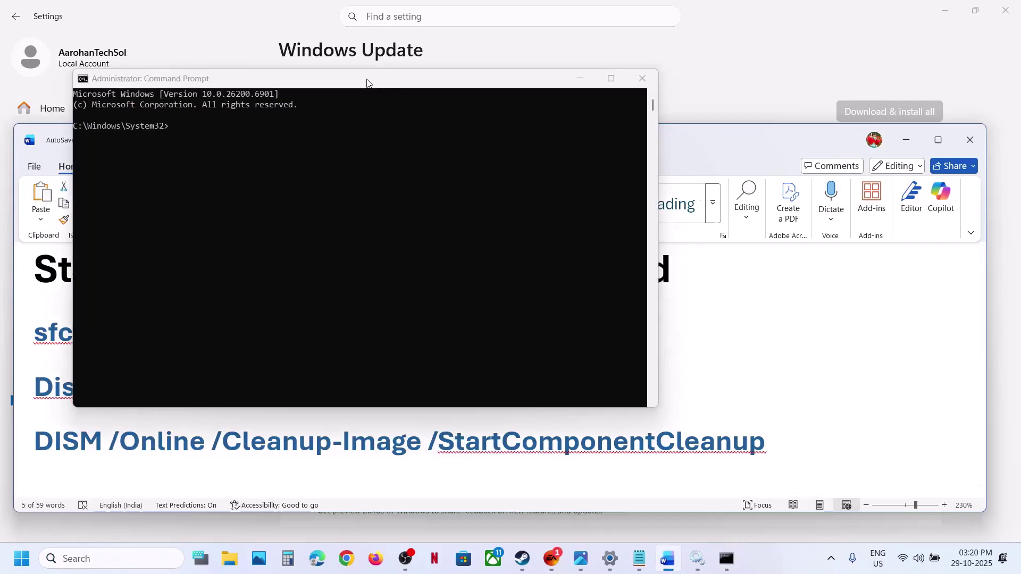
pyautogui.moveTo(365, 82); pyautogui.dragTo(662, 46)
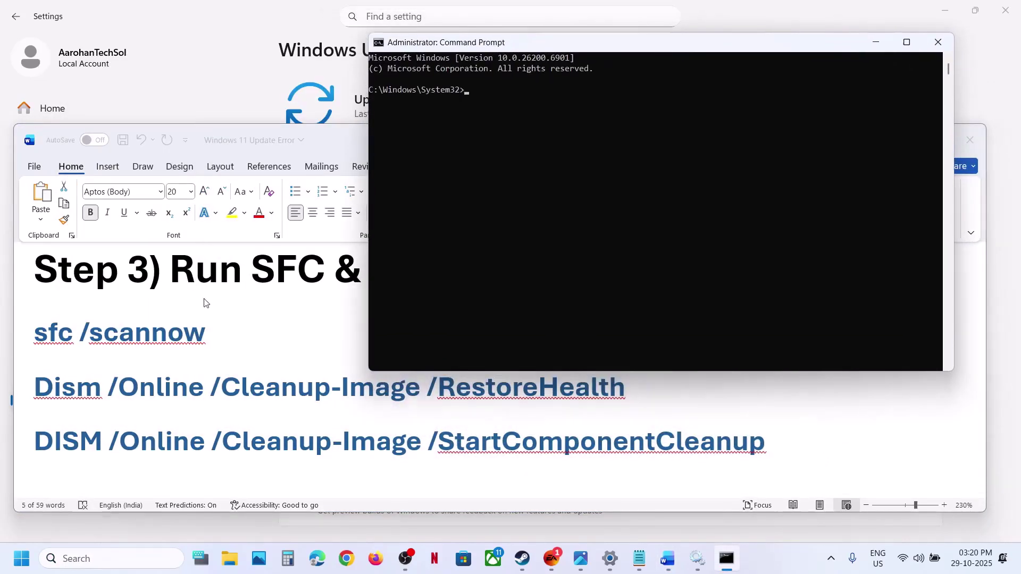
# - Copy sfc /scannow from the notes and run it in the admin Command Prompt
pyautogui.tripleClick(160, 334)
pyautogui.hotkey('ctrl', 'c')
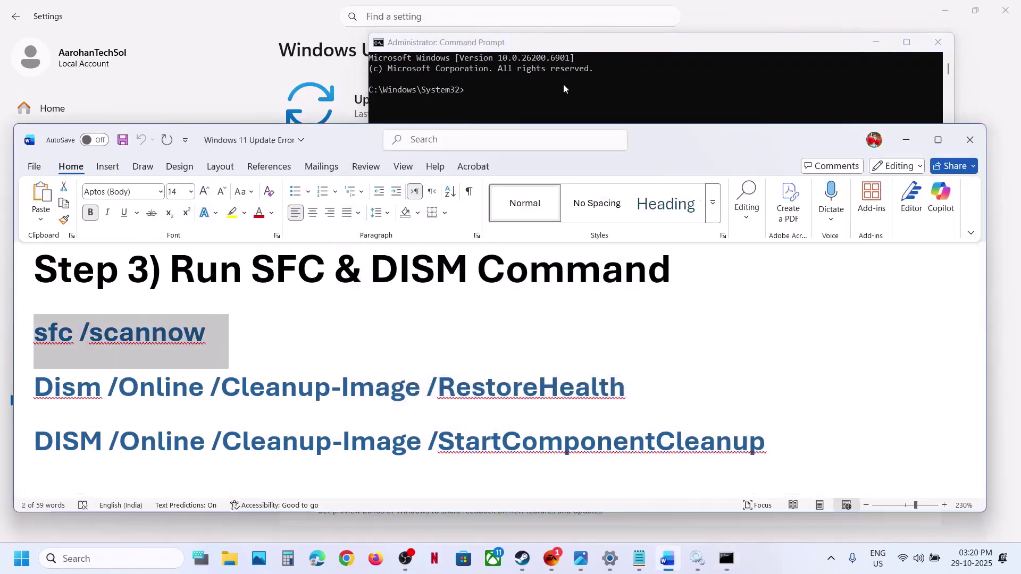
pyautogui.click(563, 84)
pyautogui.click(512, 150)
pyautogui.hotkey('ctrl', 'v')
pyautogui.press('Return')
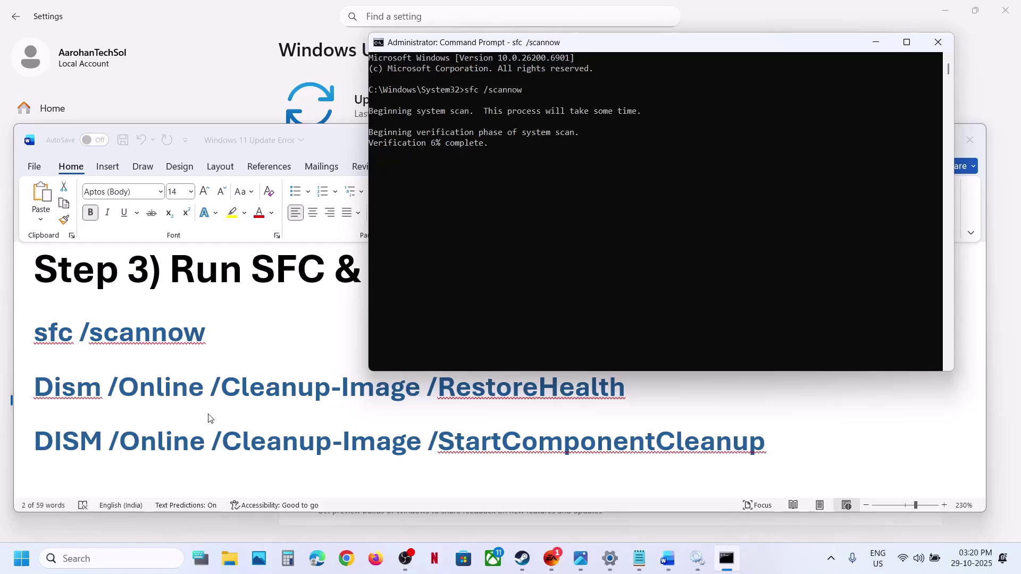
# - Select the DISM RestoreHealth and StartComponentCleanup lines while checking the scan, now at 7%
pyautogui.click(271, 388)
pyautogui.tripleClick(270, 388)
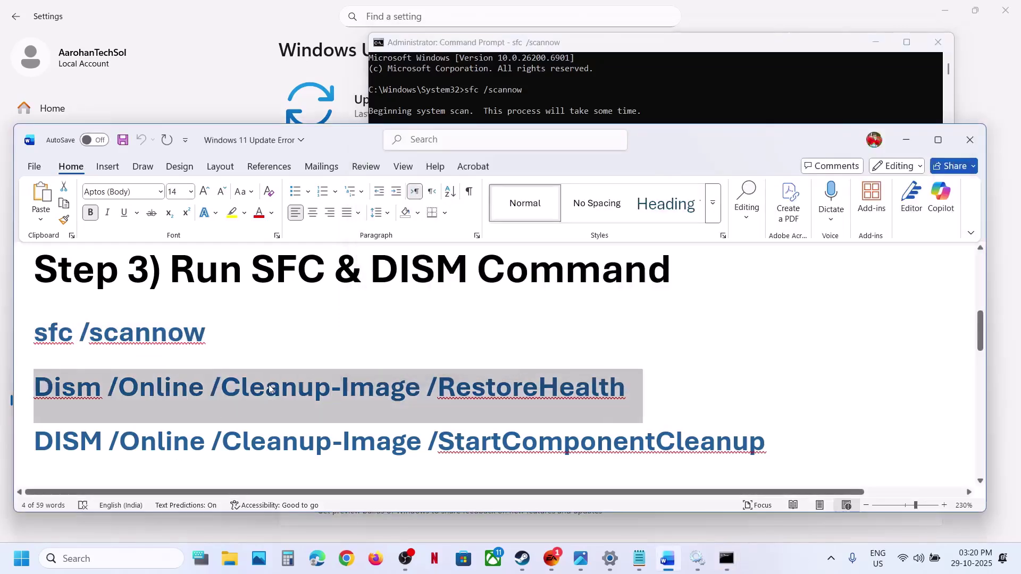
pyautogui.hotkey('alt', 'Tab')
pyautogui.click(524, 246)
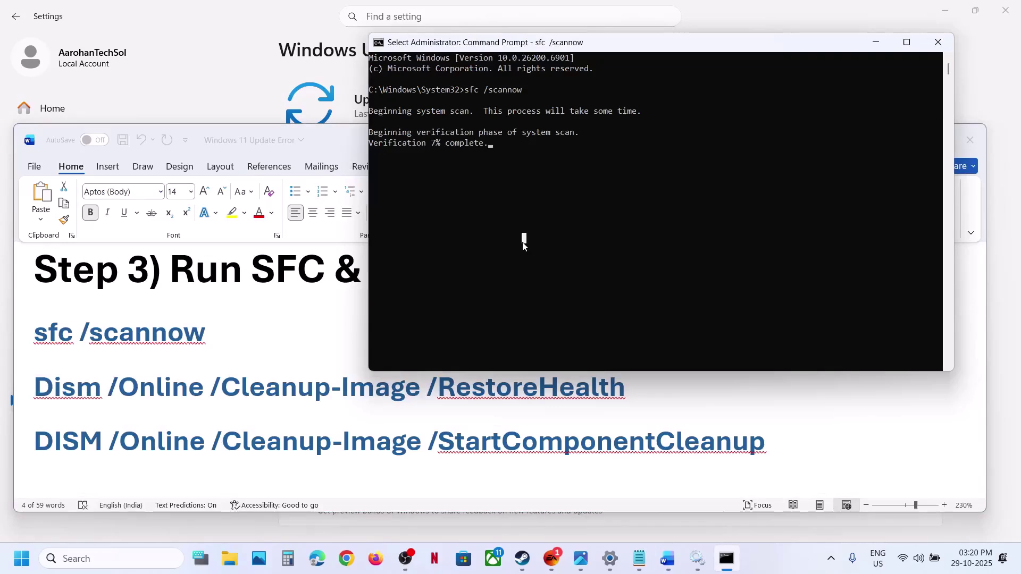
pyautogui.hotkey('alt', 'Tab')
pyautogui.hotkey('alt', 'Tab')
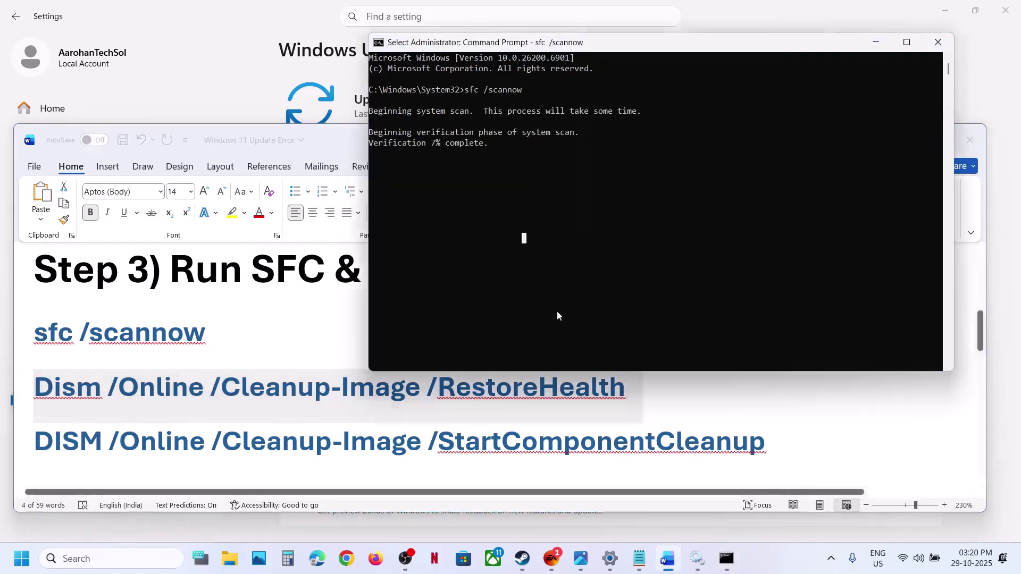
pyautogui.hotkey('alt', 'Tab')
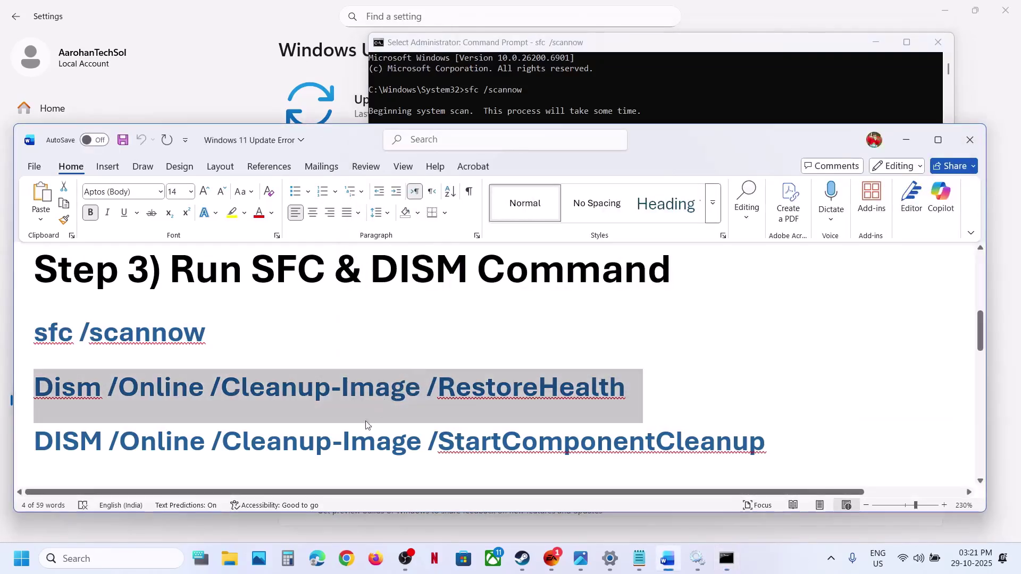
pyautogui.tripleClick(343, 445)
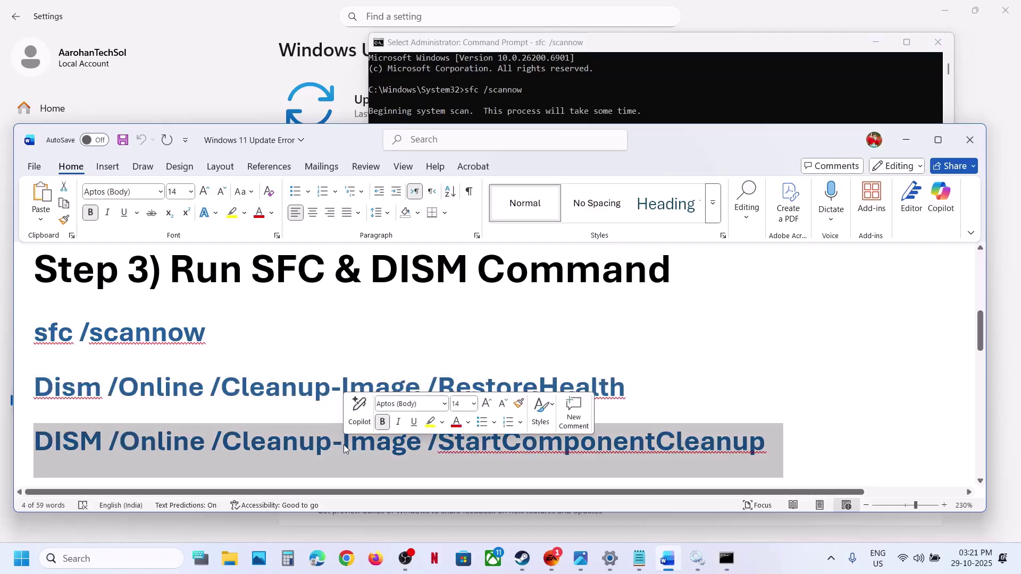
pyautogui.hotkey('alt', 'Tab')
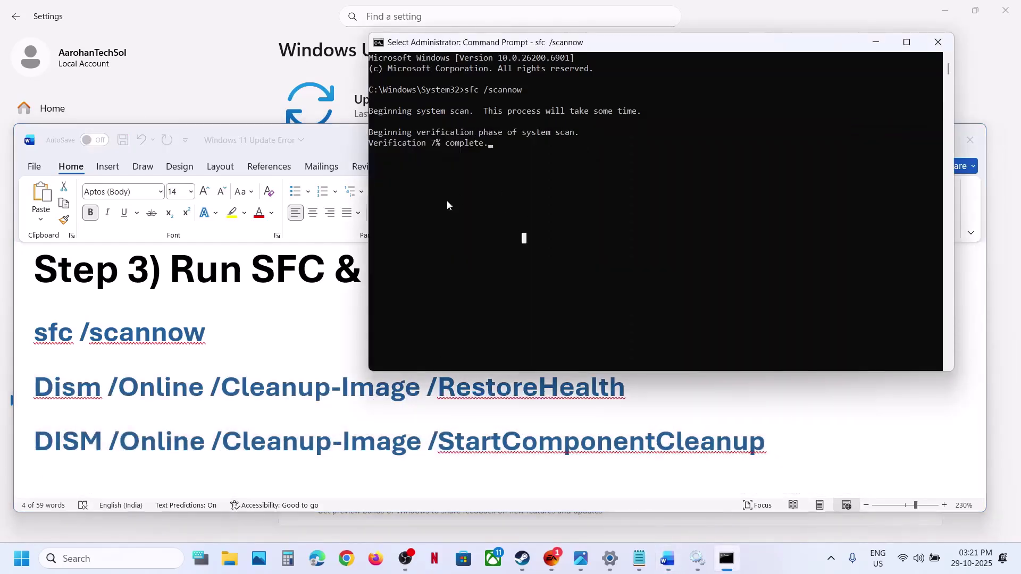
pyautogui.hotkey('alt', 'Tab')
pyautogui.hotkey('alt', 'Tab')
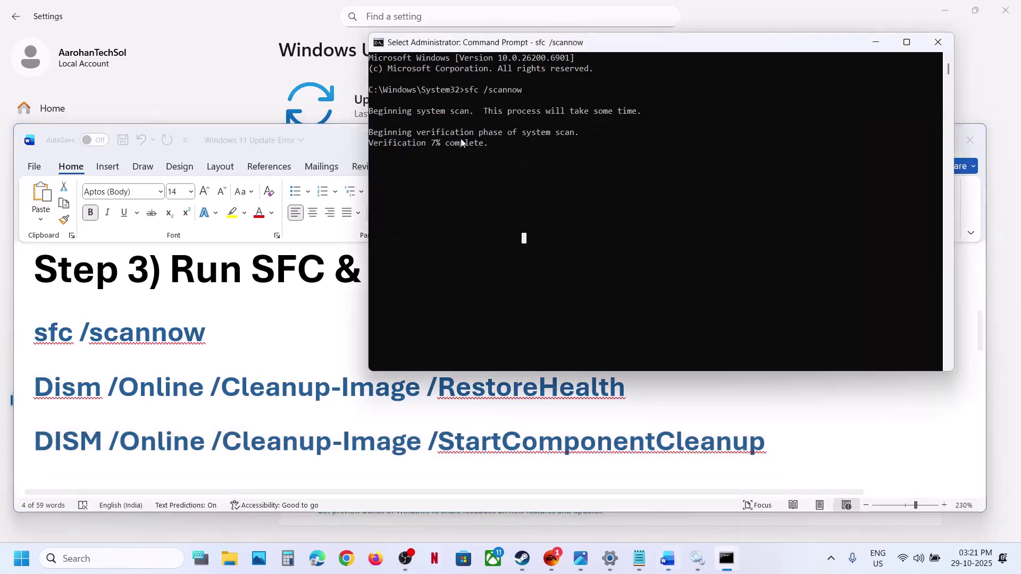
pyautogui.hotkey('alt', 'Tab')
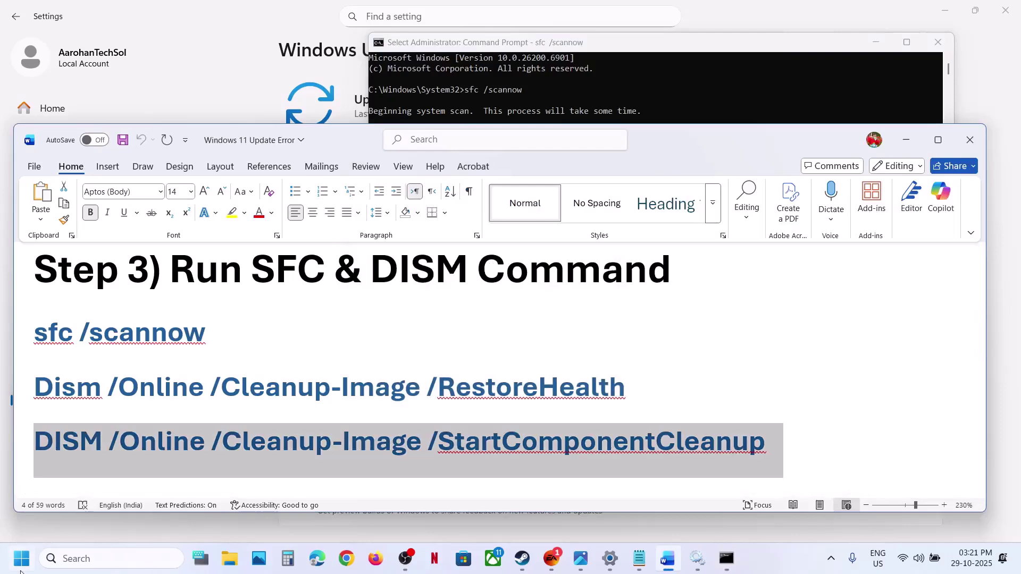
# - Look at the Start menu power options, dismiss them, and scroll down the notes
pyautogui.press('super')
pyautogui.click(387, 512)
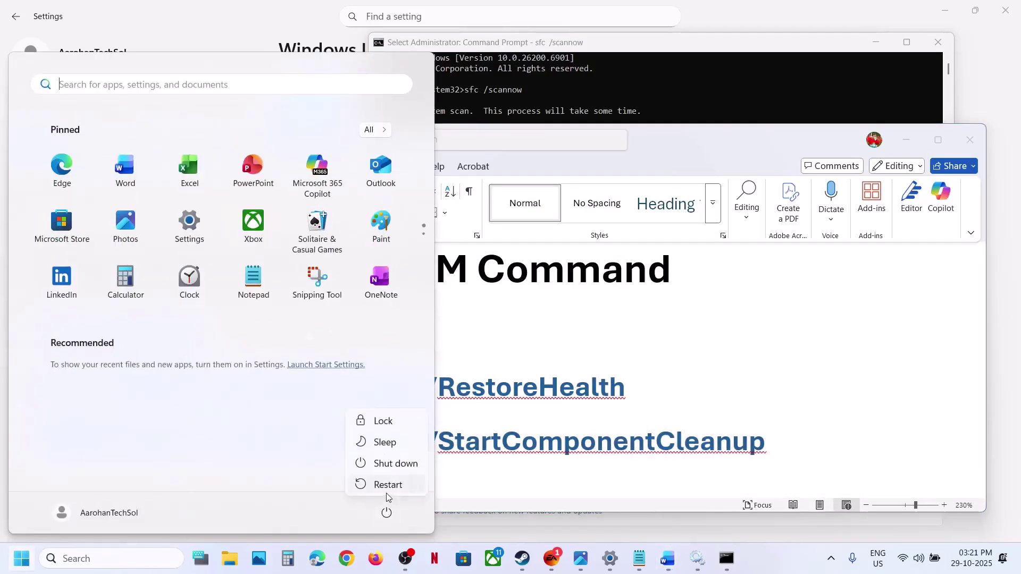
pyautogui.press('Escape')
pyautogui.press('Escape')
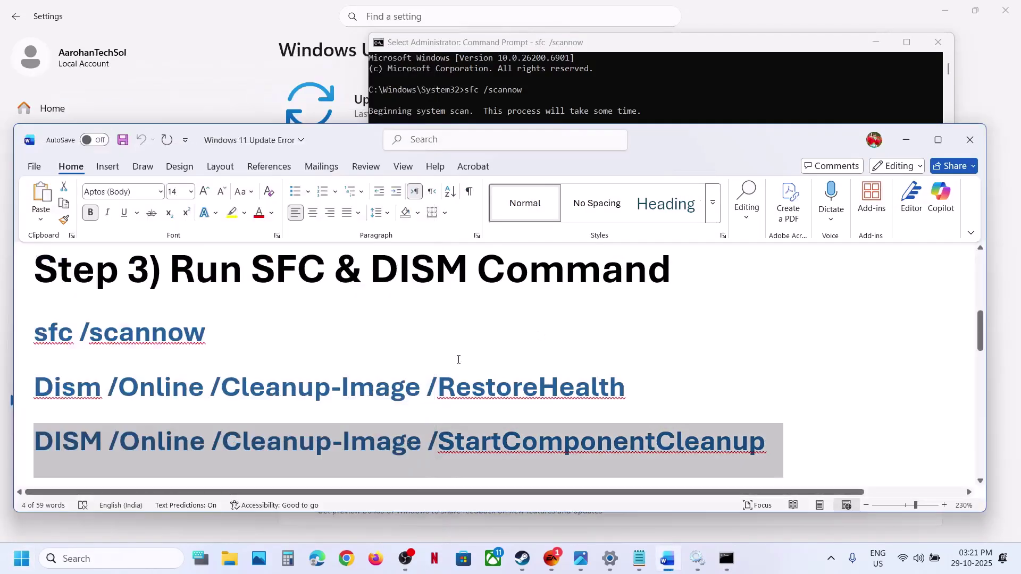
pyautogui.scroll(-3, 458, 359)
pyautogui.scroll(-3, 457, 360)
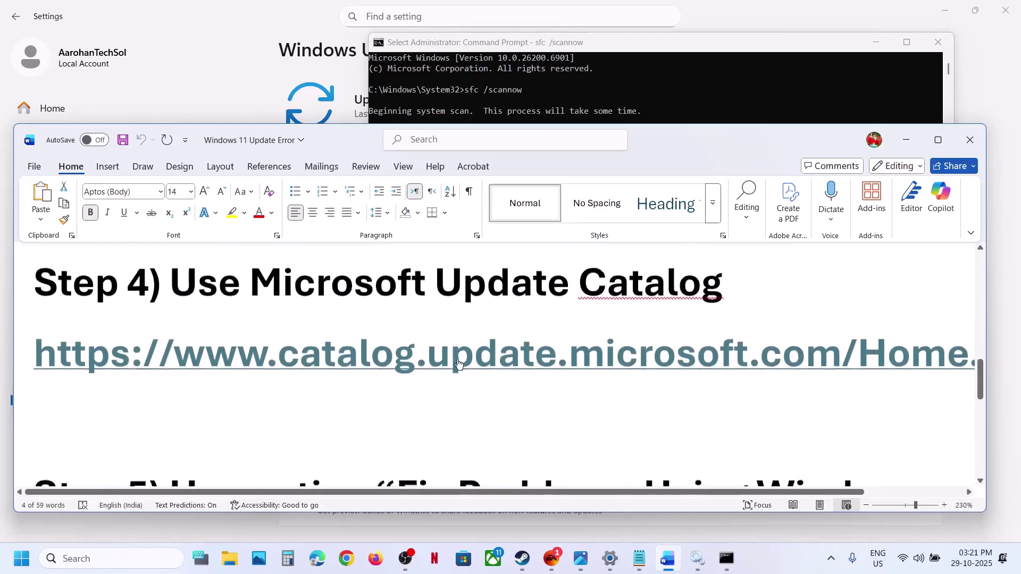
# - Search the Microsoft Update Catalog for KB5067036 copied from Windows Update, then search for winver
pyautogui.keyDown('ctrl'); pyautogui.click(407, 362); pyautogui.keyUp('ctrl')
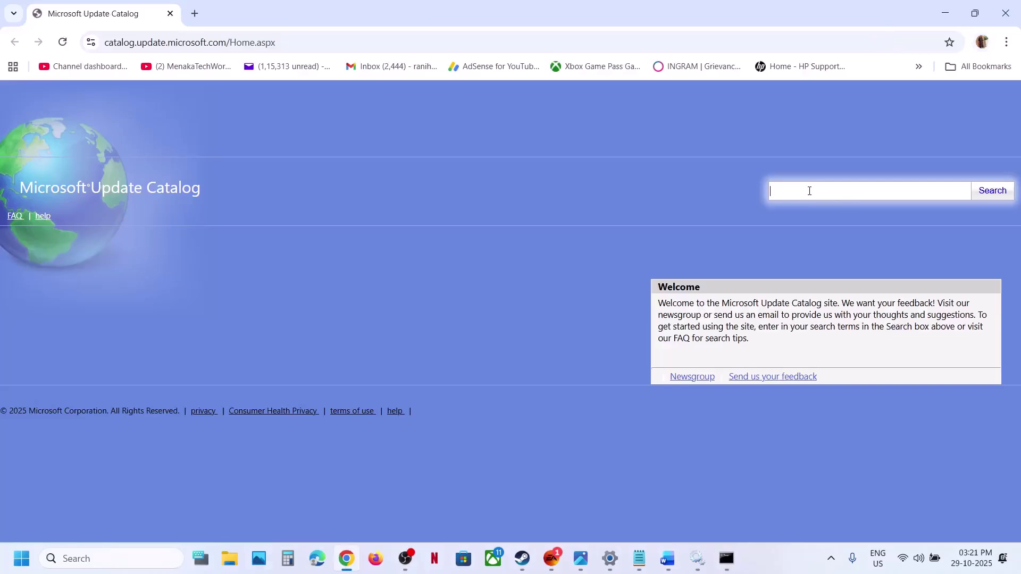
pyautogui.click(612, 553)
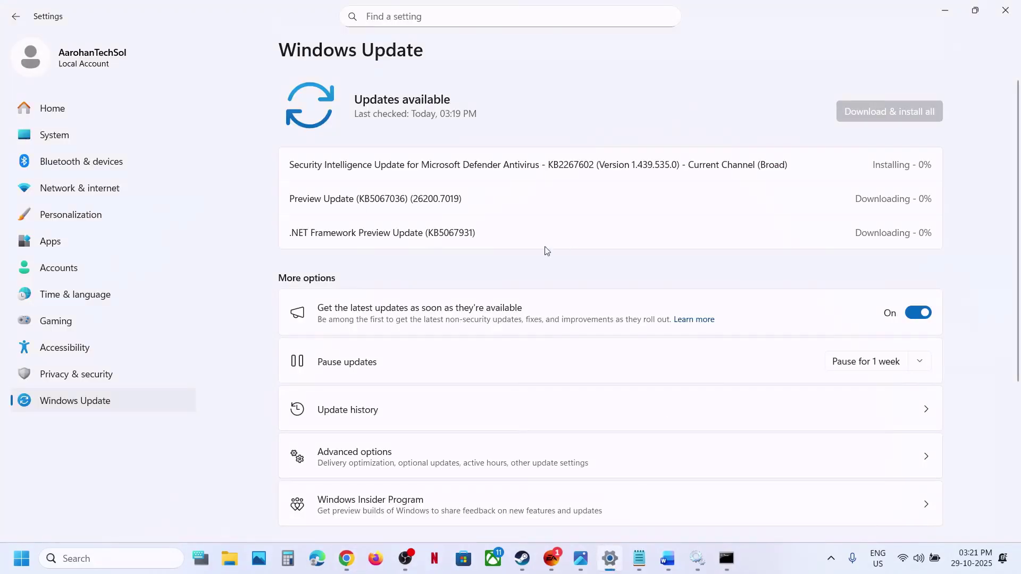
pyautogui.doubleClick(389, 200)
pyautogui.hotkey('ctrl', 'c')
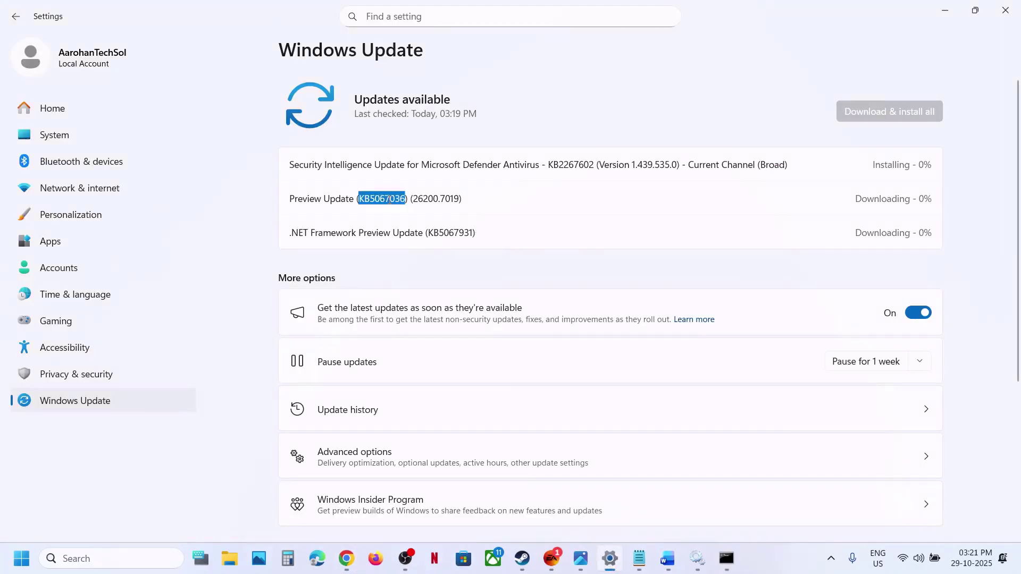
pyautogui.hotkey('alt', 'Tab')
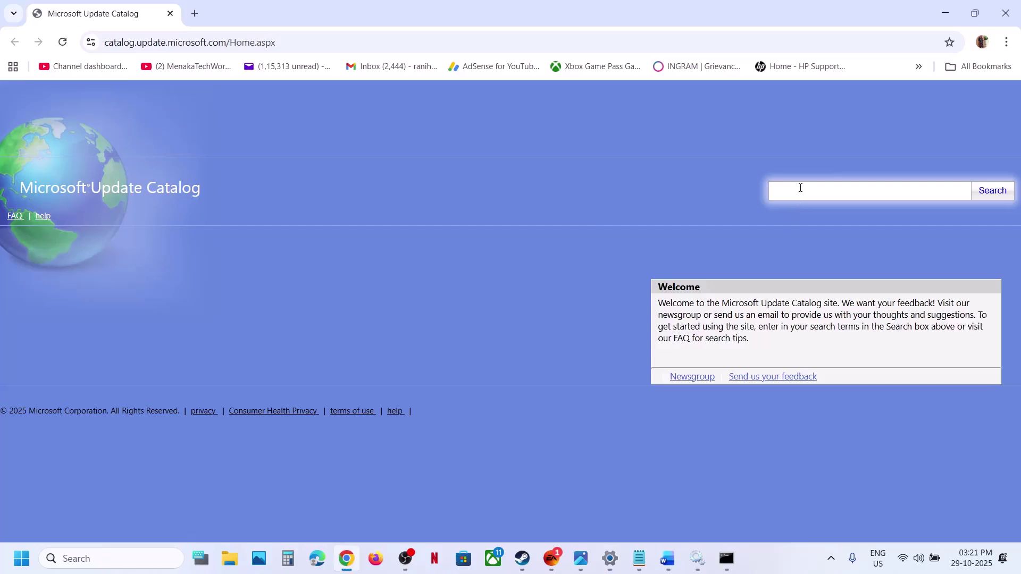
pyautogui.hotkey('ctrl', 'v')
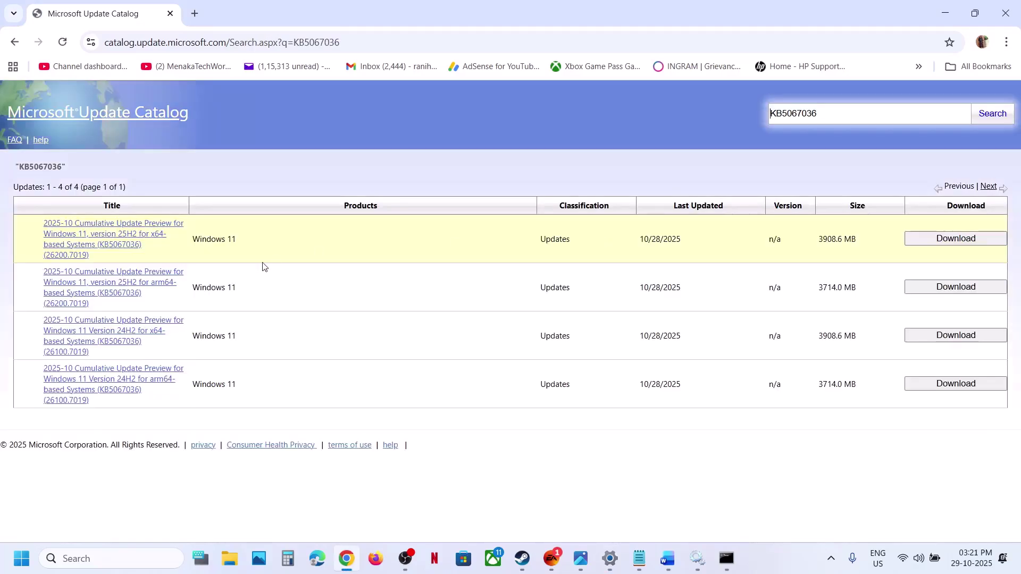
pyautogui.click(86, 559)
pyautogui.write('winver')
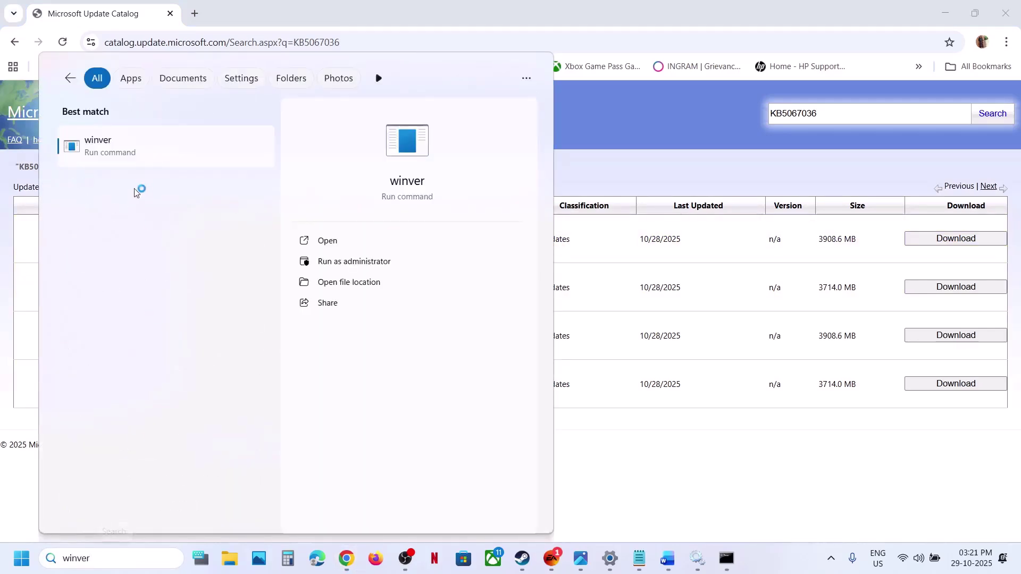
# - Run winver to check the Windows version, then close About Windows
pyautogui.click(115, 152)
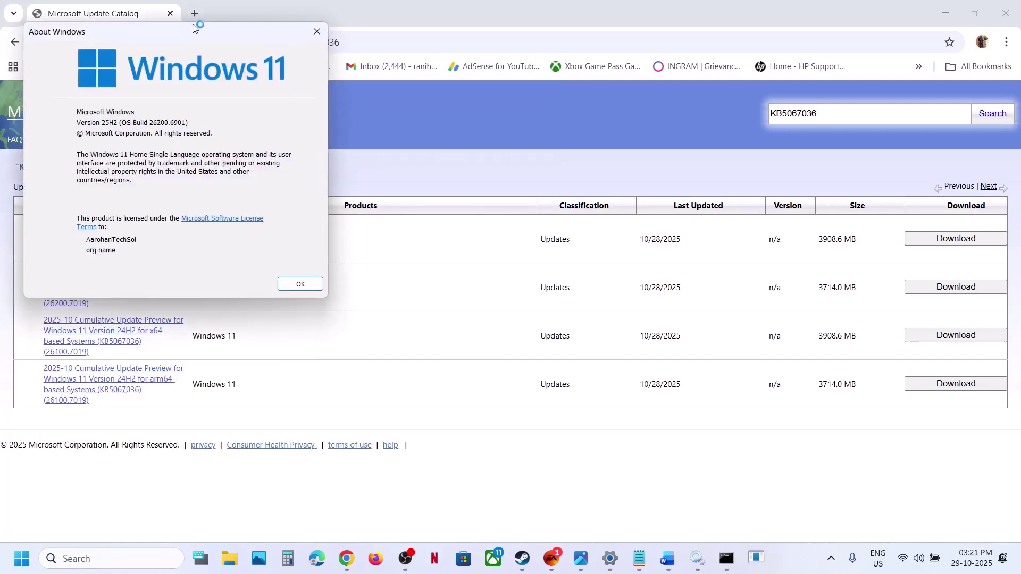
pyautogui.moveTo(193, 25); pyautogui.dragTo(474, 199)
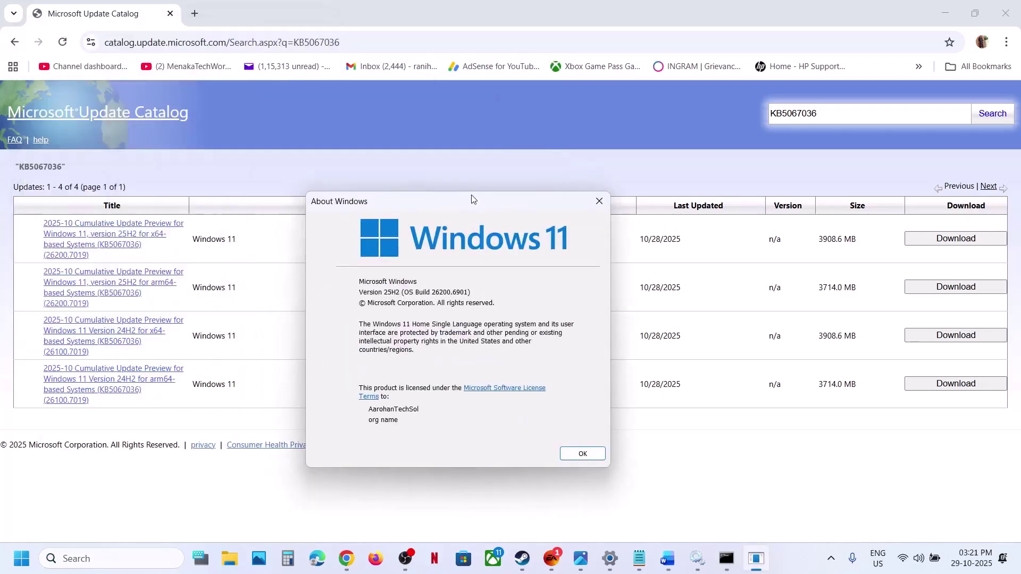
pyautogui.click(600, 201)
# - Confirm the 64-bit x64-based processor system type under System > About, then close Settings
pyautogui.hotkey('alt', 'Tab')
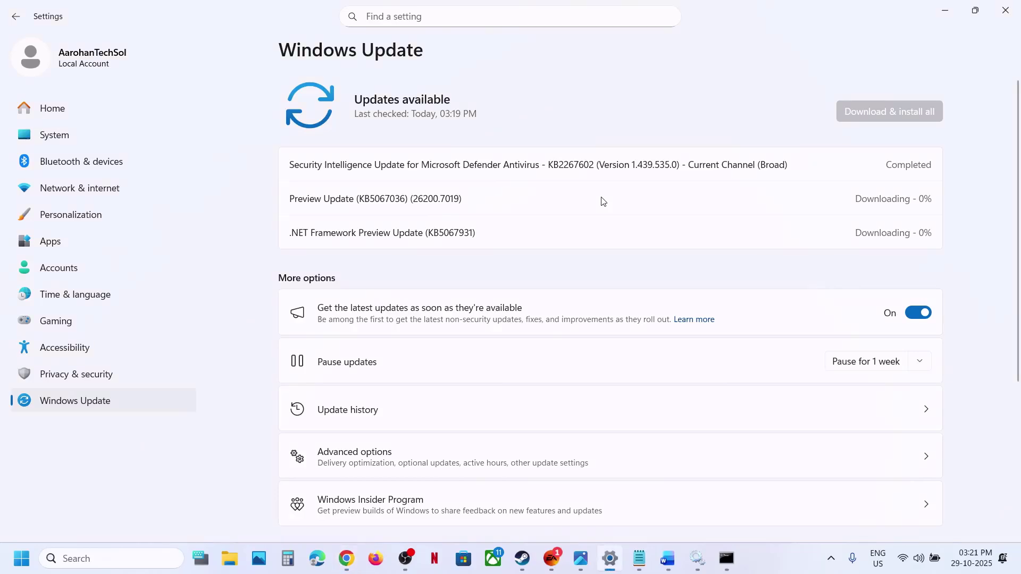
pyautogui.click(78, 135)
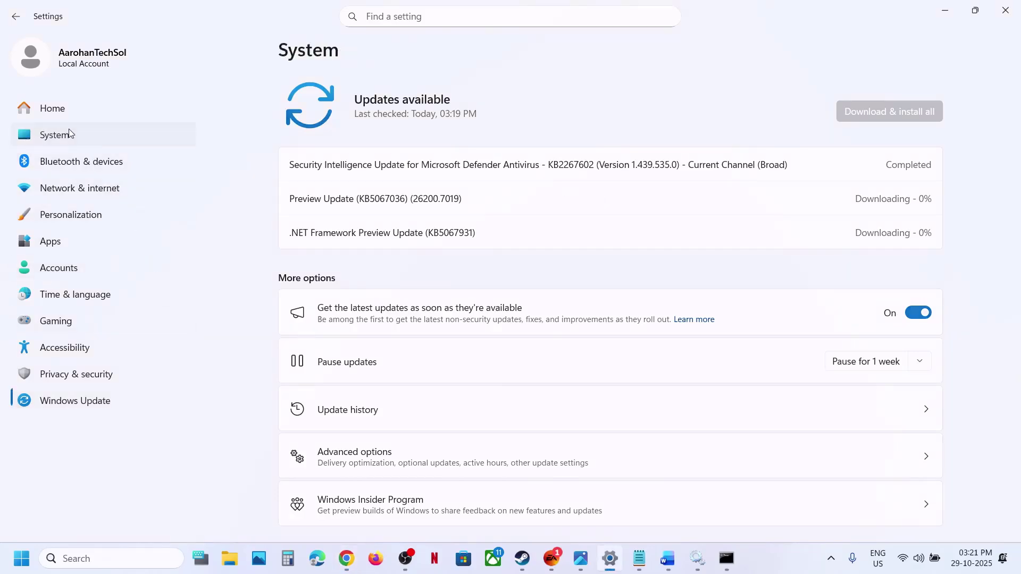
pyautogui.scroll(-10, 370, 213)
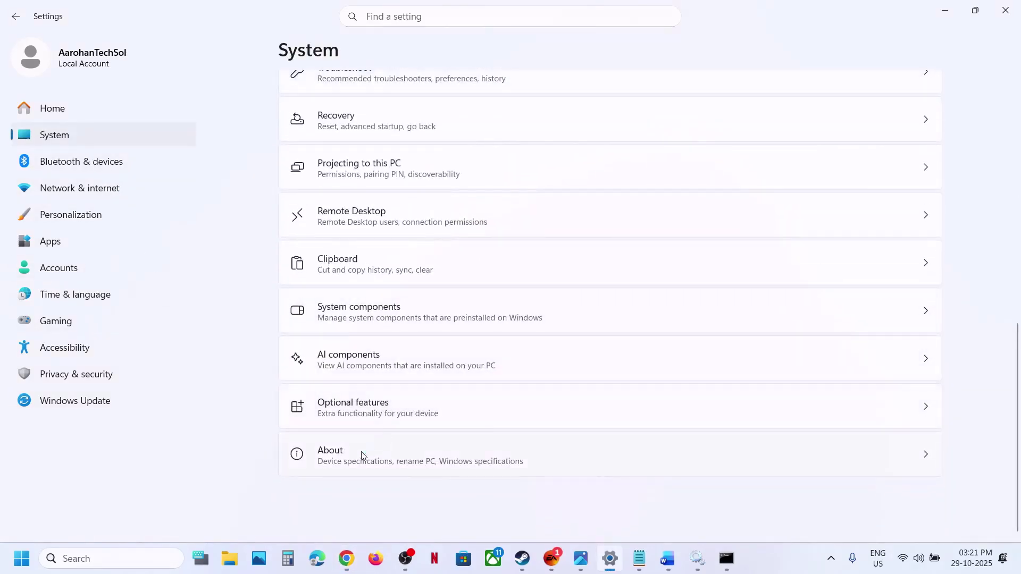
pyautogui.click(405, 455)
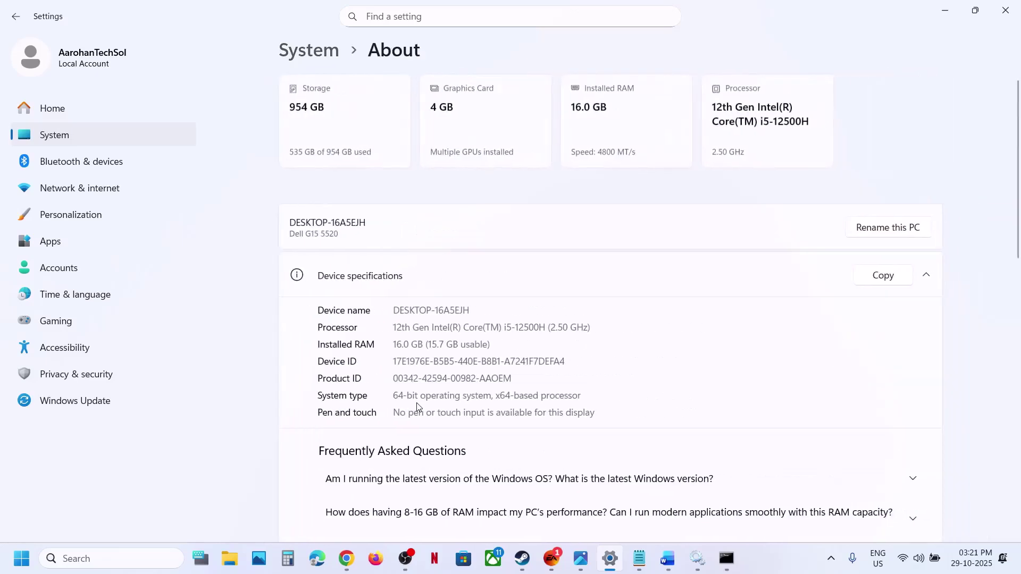
pyautogui.moveTo(398, 378); pyautogui.dragTo(582, 382)
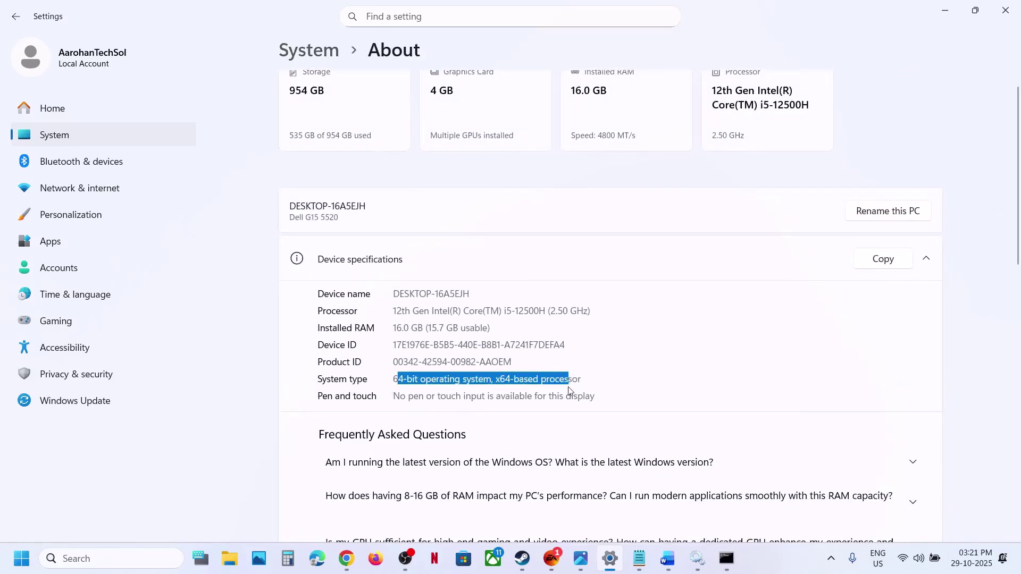
pyautogui.click(1005, 10)
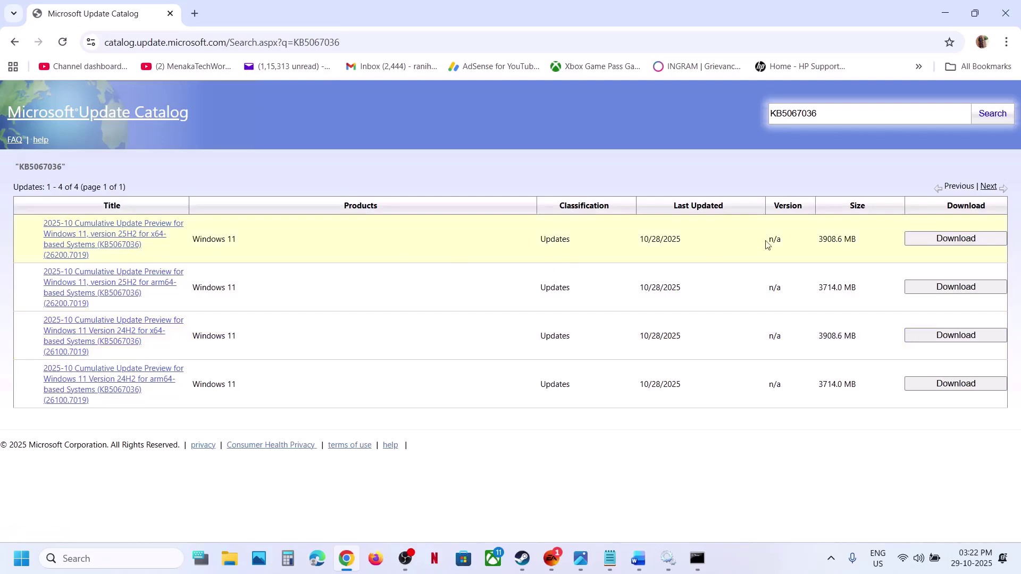
# - Download the KB5067036 x64 .msu package for 25H2 and check its 3.3 GB download progress
pyautogui.click(943, 242)
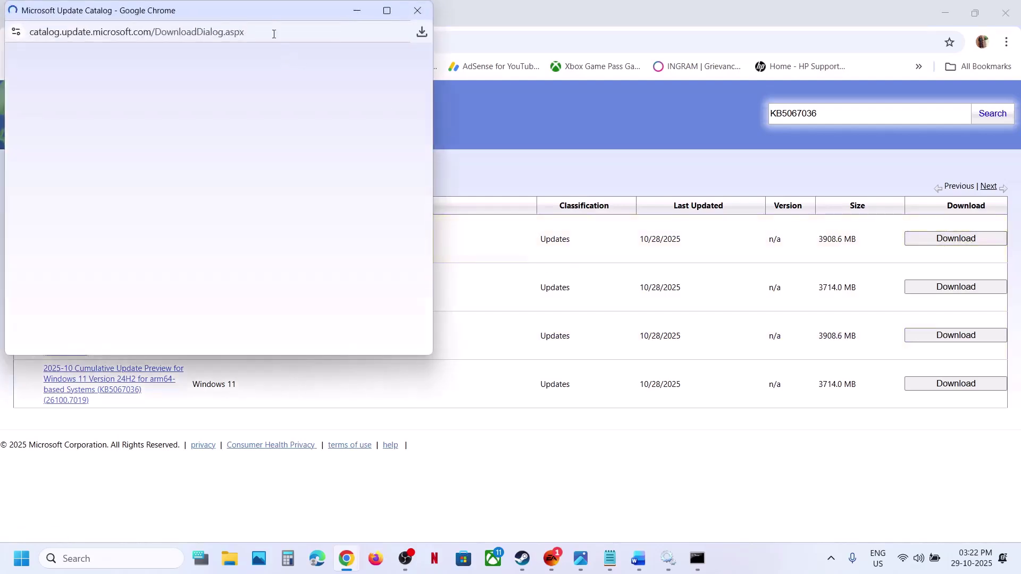
pyautogui.moveTo(268, 16); pyautogui.dragTo(499, 114)
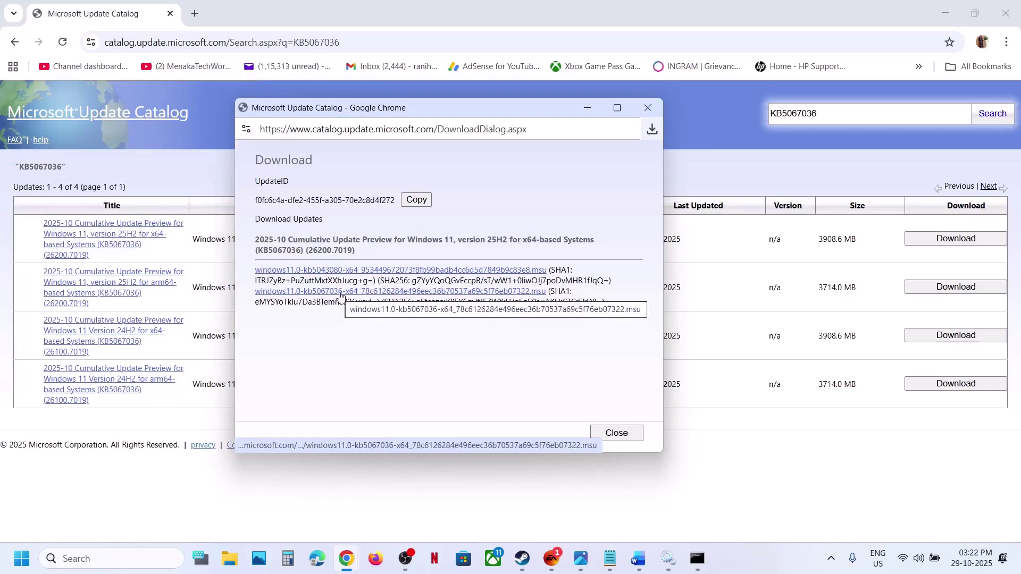
pyautogui.click(336, 296)
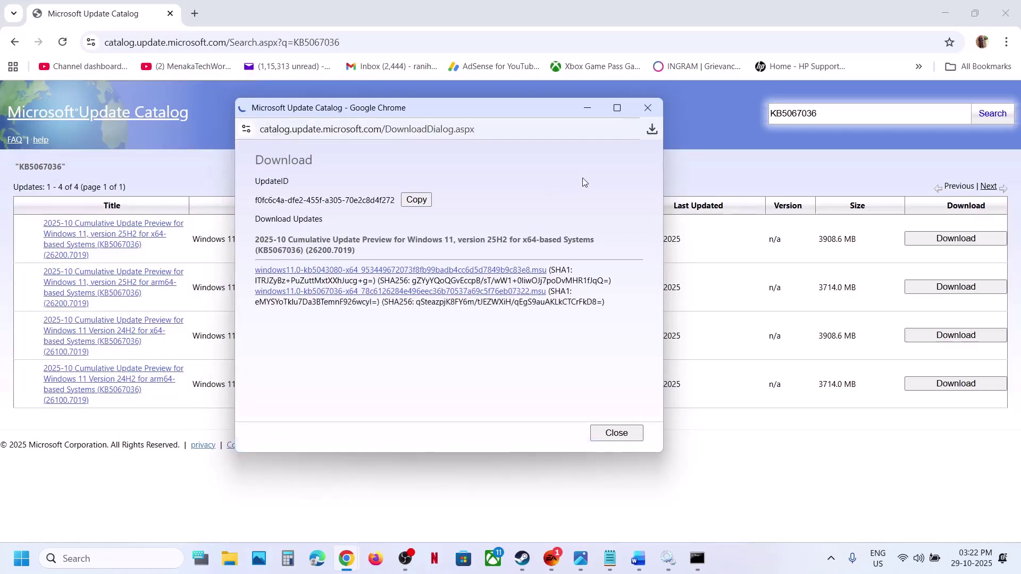
pyautogui.click(652, 130)
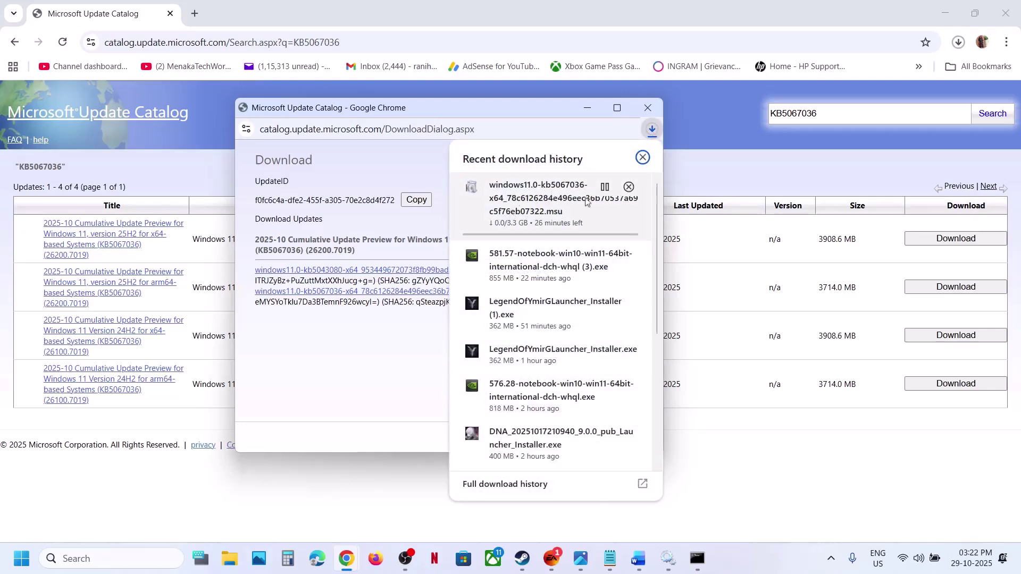
# - Close the power menu without restarting and review Step 5 in the Windows 11 Update Error notes
pyautogui.click(69, 521)
pyautogui.click(16, 567)
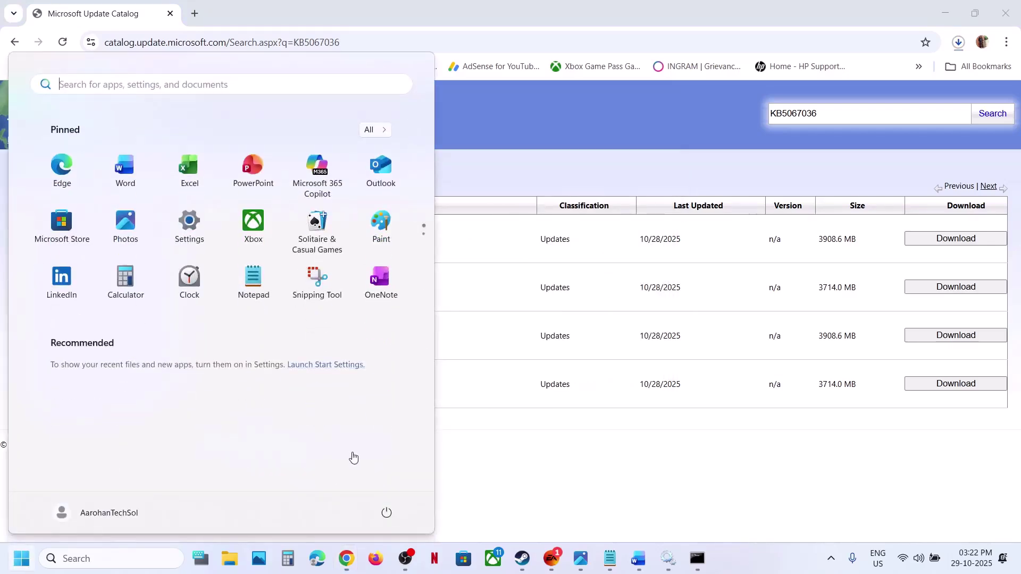
pyautogui.click(387, 512)
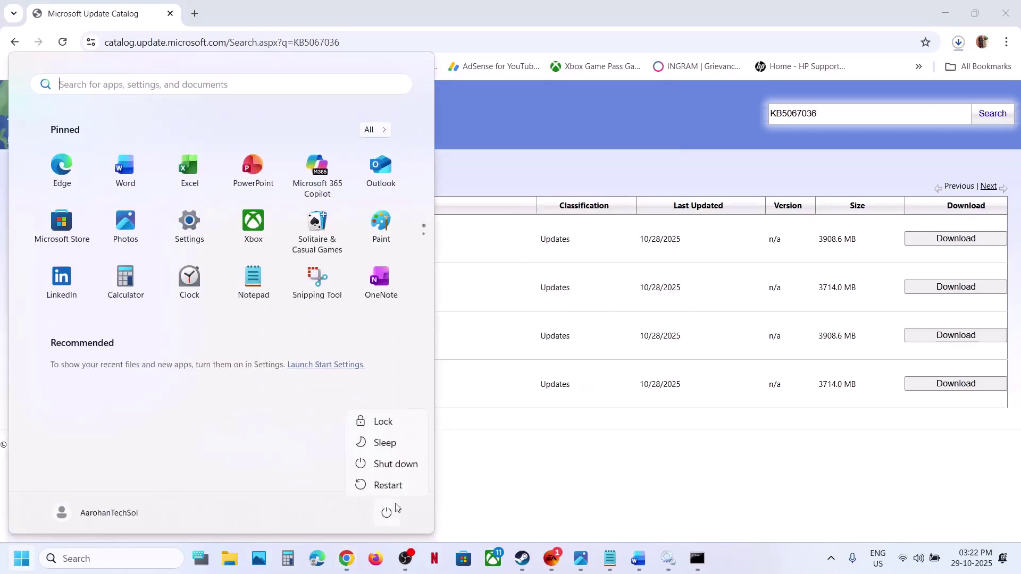
pyautogui.click(544, 462)
pyautogui.click(633, 523)
pyautogui.click(638, 559)
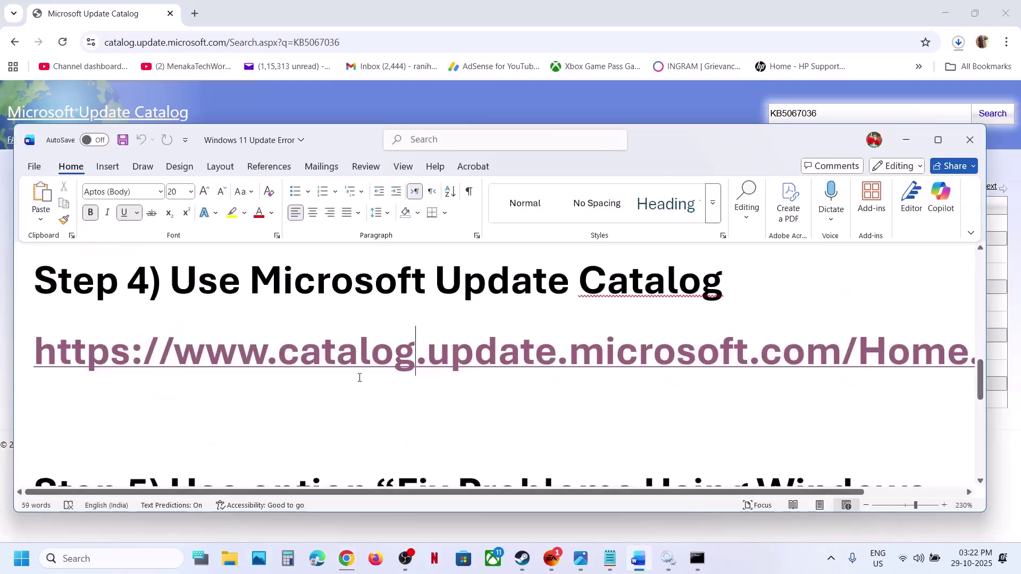
pyautogui.scroll(-3, 360, 376)
pyautogui.moveTo(252, 332); pyautogui.dragTo(599, 369)
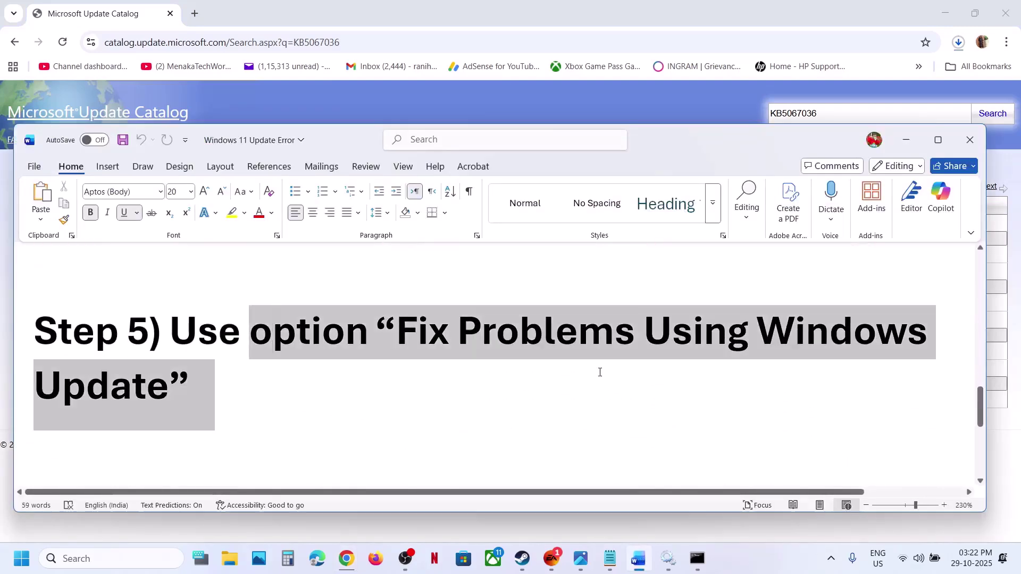
pyautogui.click(599, 376)
# - Open Windows Update in Settings and review the update history
pyautogui.press('super+i')
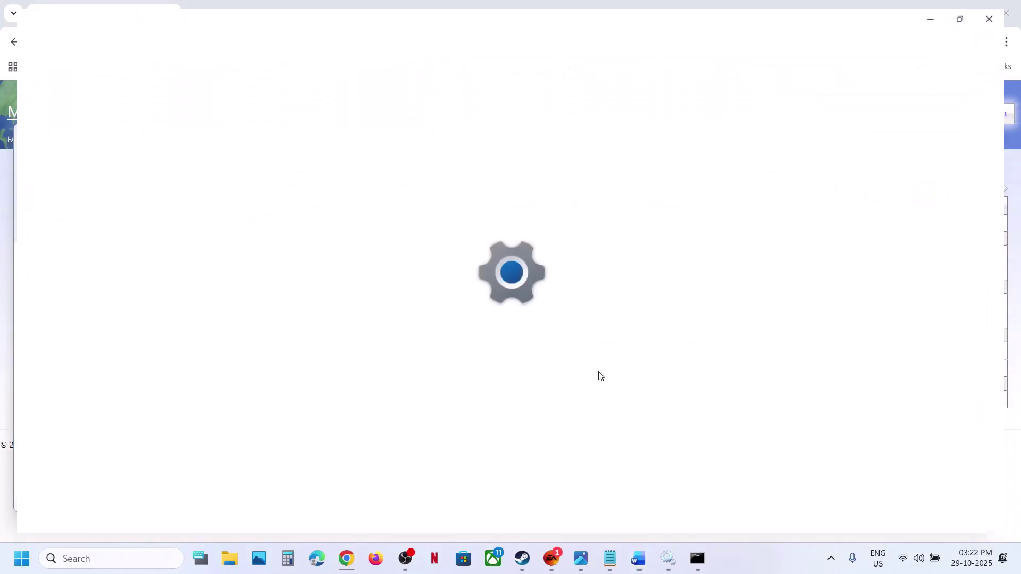
pyautogui.click(101, 401)
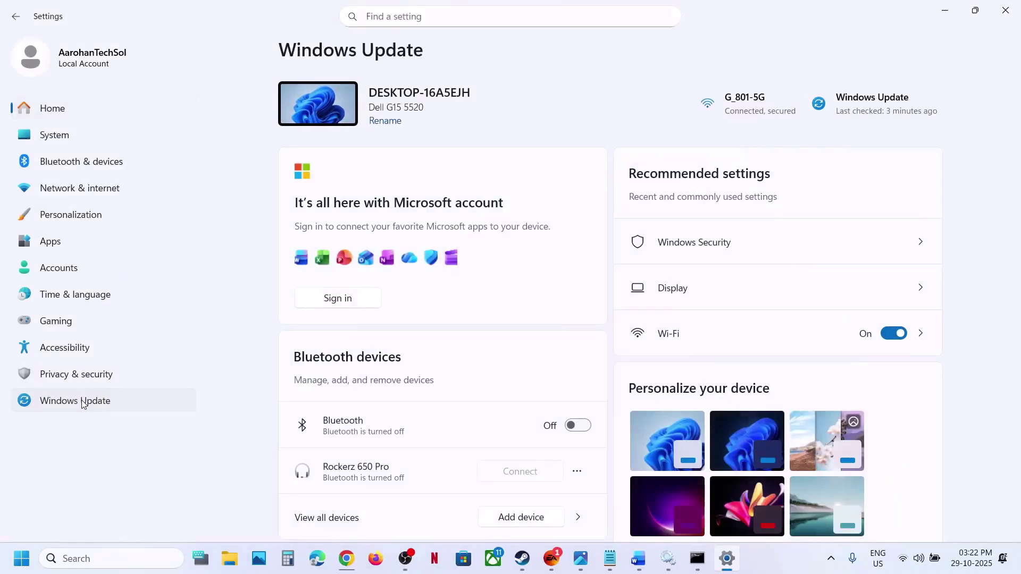
pyautogui.click(371, 380)
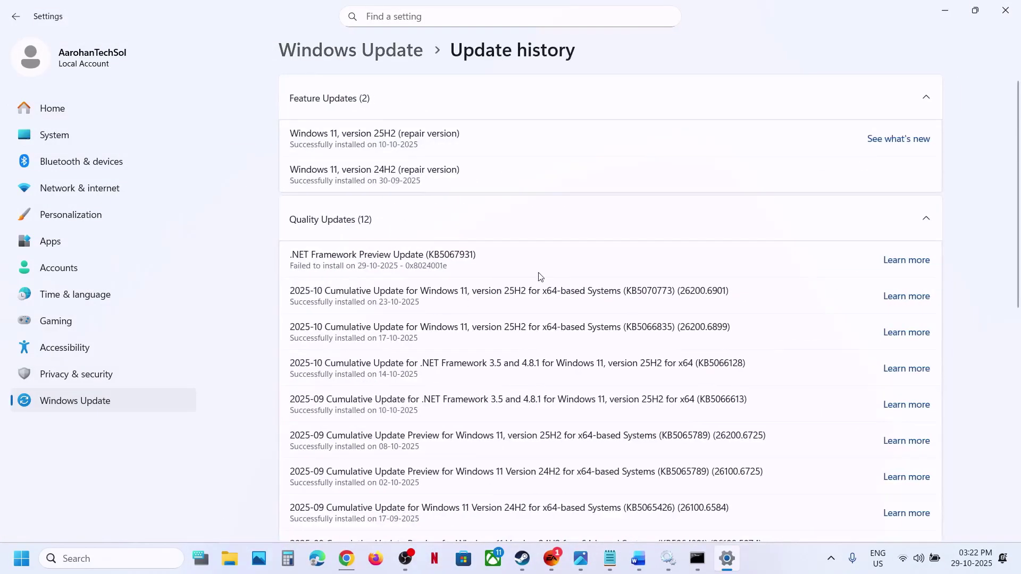
pyautogui.scroll(-7, 398, 305)
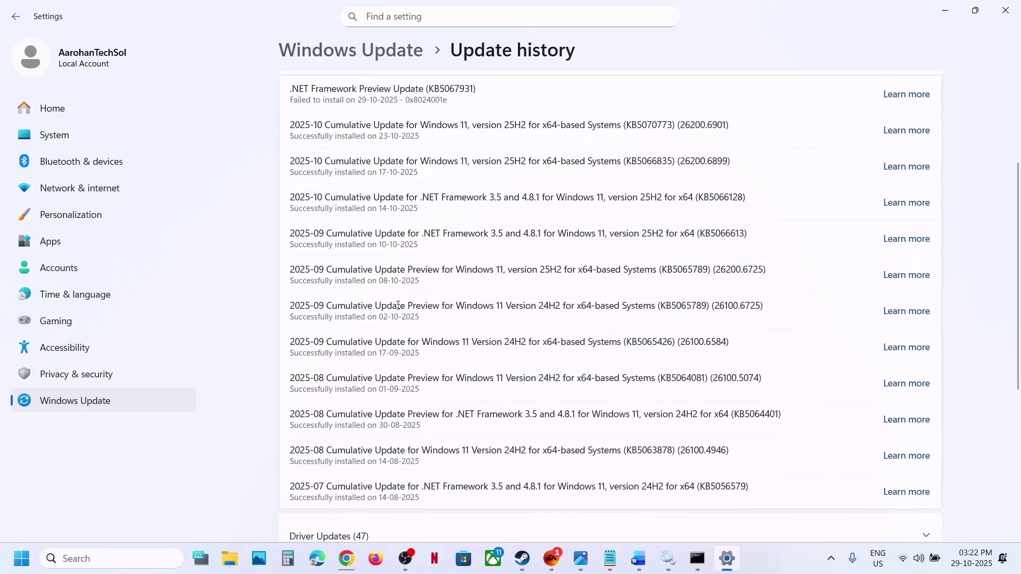
pyautogui.scroll(8, 398, 305)
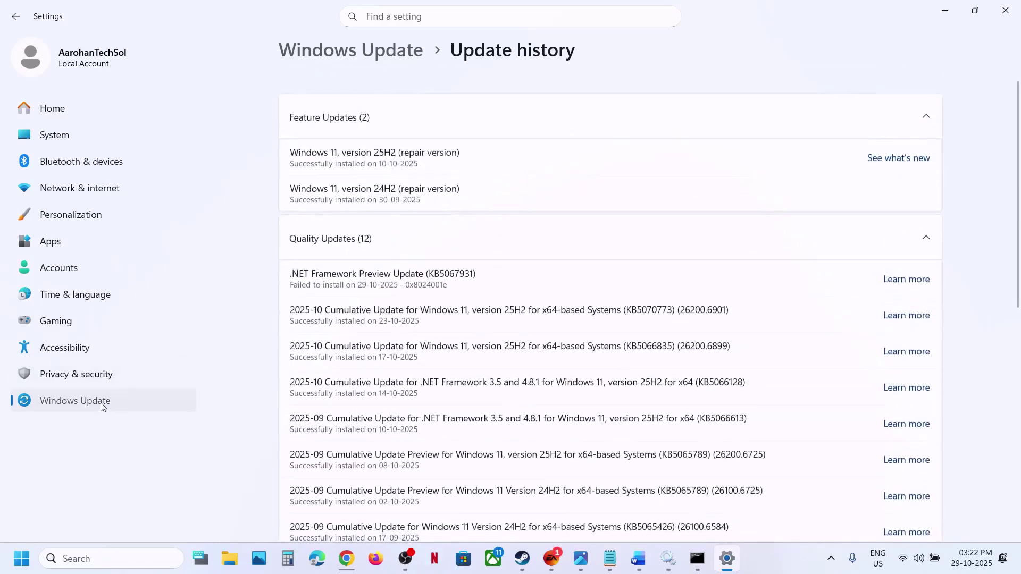
# - Retry the failed .NET Framework Preview Update and go to Advanced options
pyautogui.click(100, 402)
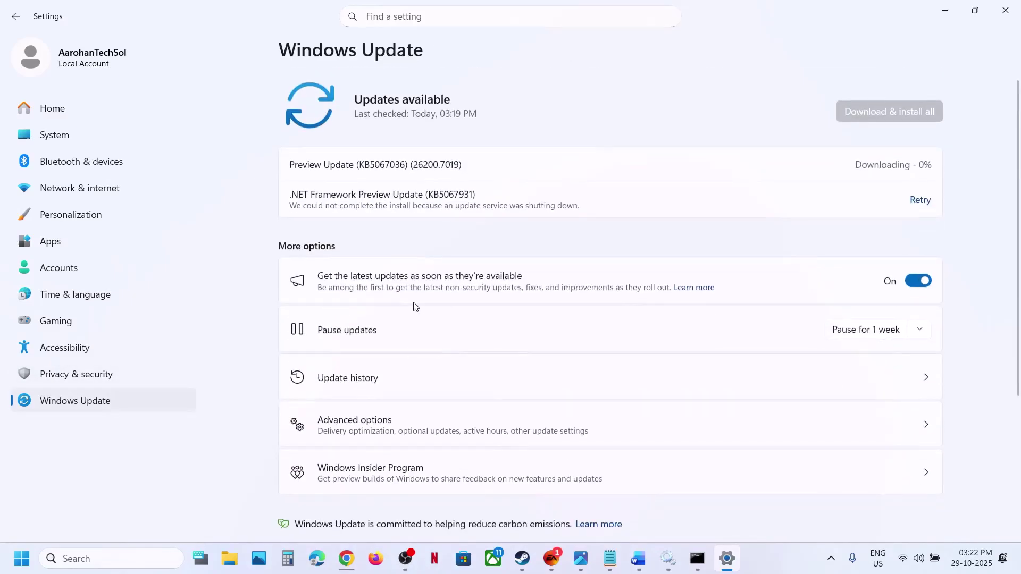
pyautogui.click(920, 200)
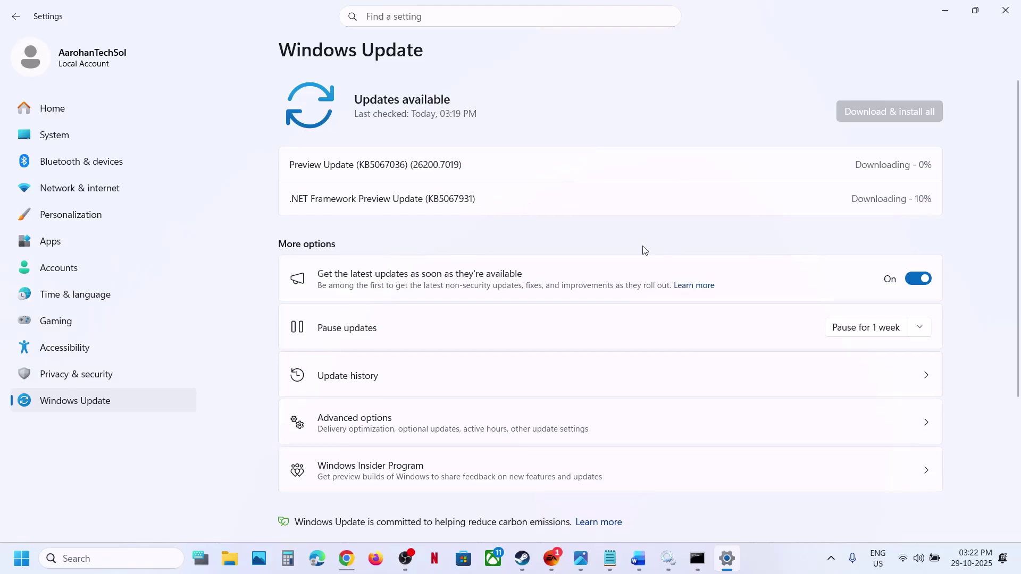
pyautogui.click(365, 424)
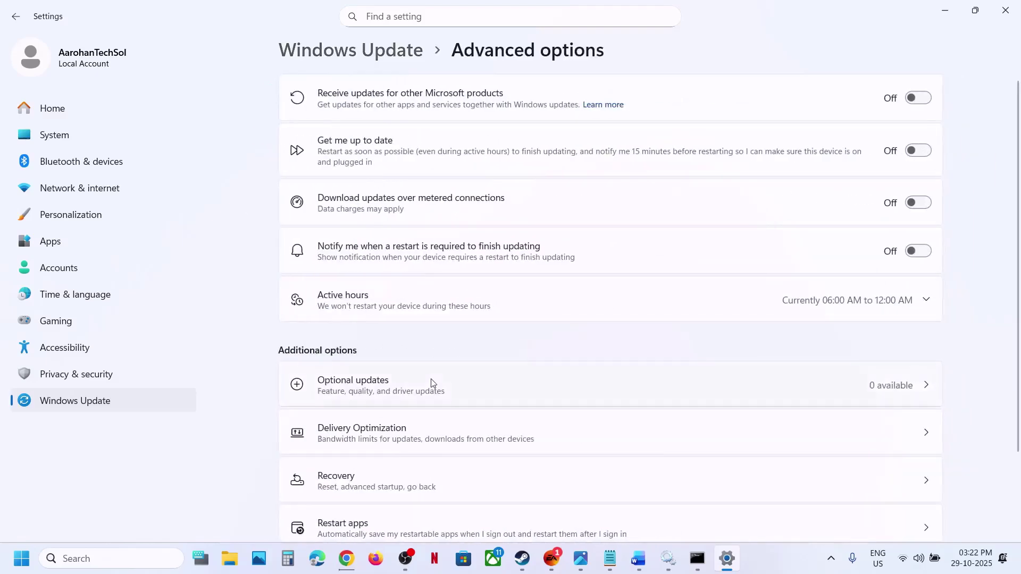
# - Go from Advanced options to the Recovery page offering Reinstall now
pyautogui.scroll(-3, 431, 383)
pyautogui.click(372, 387)
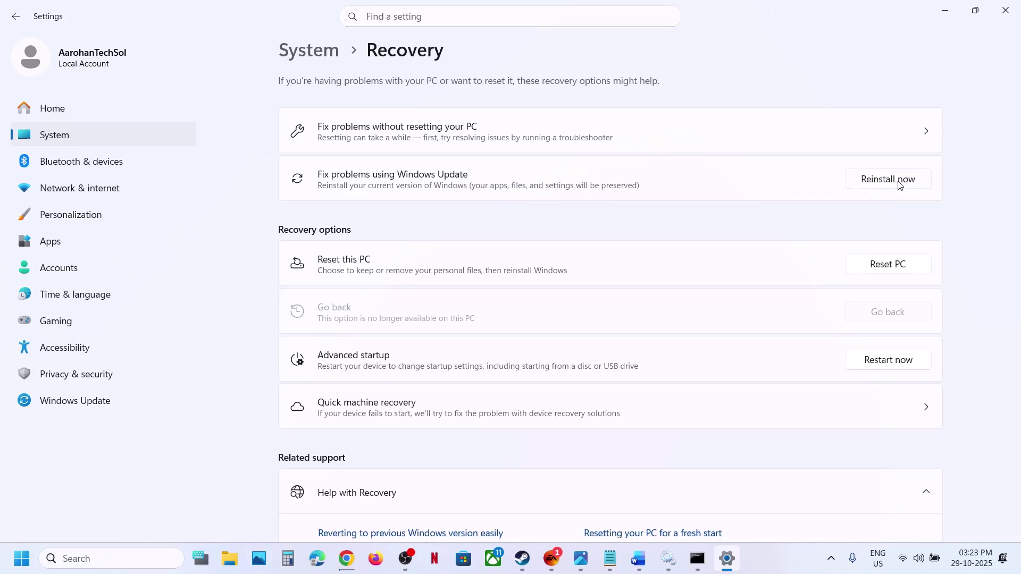
# - Close the power menu without restarting and follow the Step 6 Microsoft download link in the Word notes
pyautogui.click(22, 559)
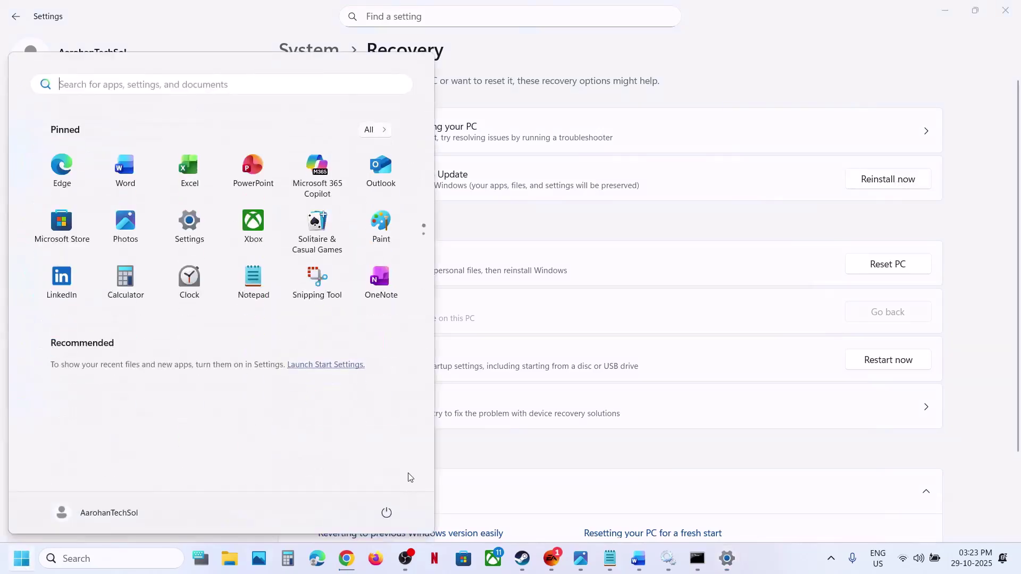
pyautogui.click(386, 513)
pyautogui.click(526, 486)
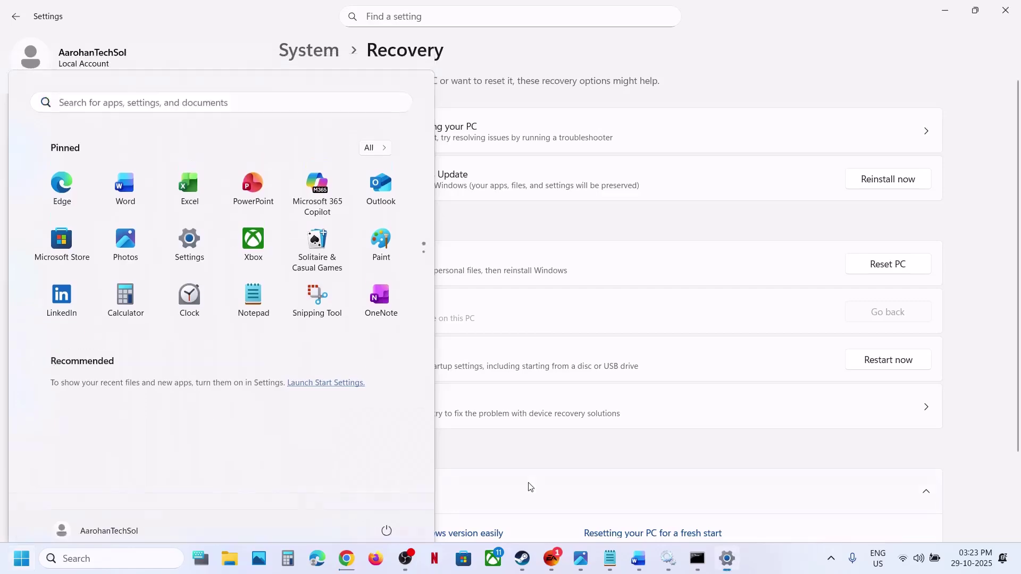
pyautogui.click(638, 558)
pyautogui.scroll(-3, 444, 384)
pyautogui.scroll(-2, 444, 384)
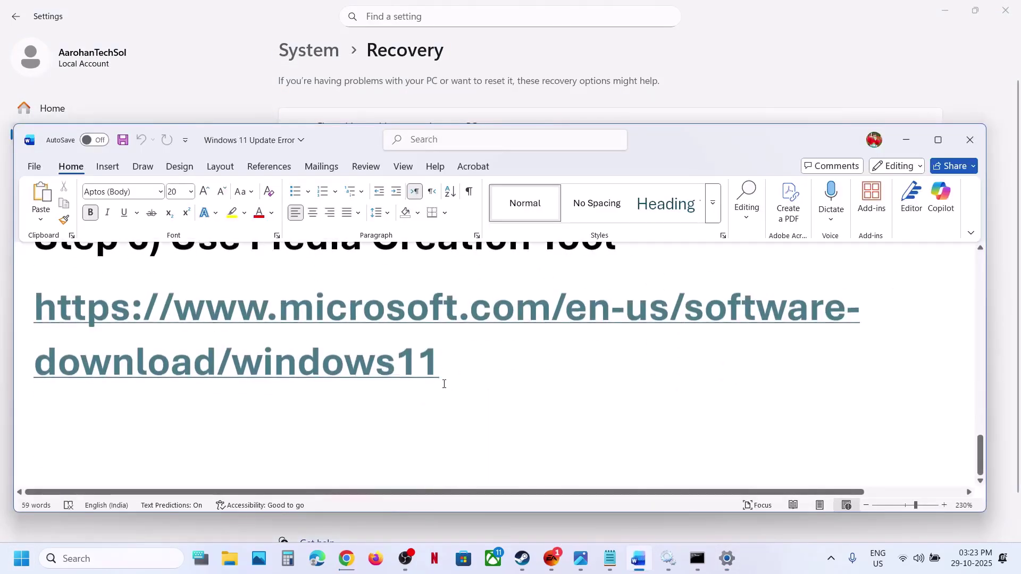
pyautogui.keyDown('ctrl'); pyautogui.click(358, 322); pyautogui.keyUp('ctrl')
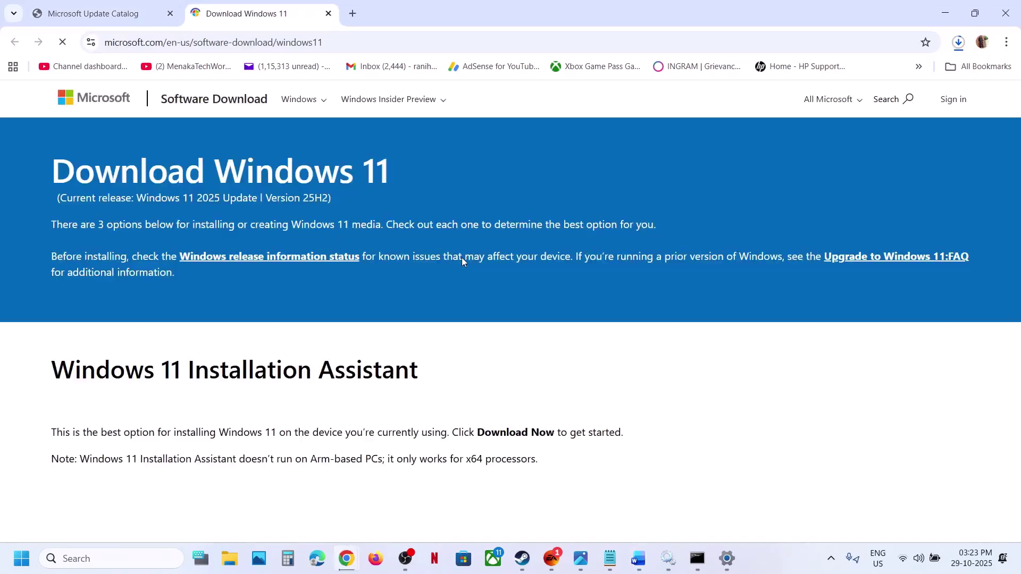
# - Download MediaCreationTool.exe (20.6 MB) from Create Windows 11 Installation Media and confirm it finished
pyautogui.scroll(-5, 204, 409)
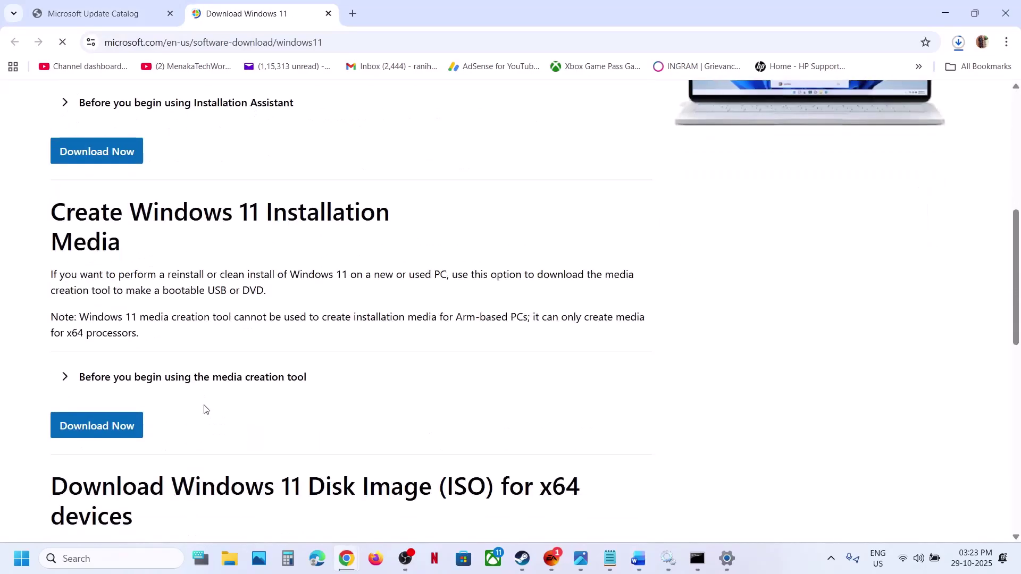
pyautogui.click(109, 428)
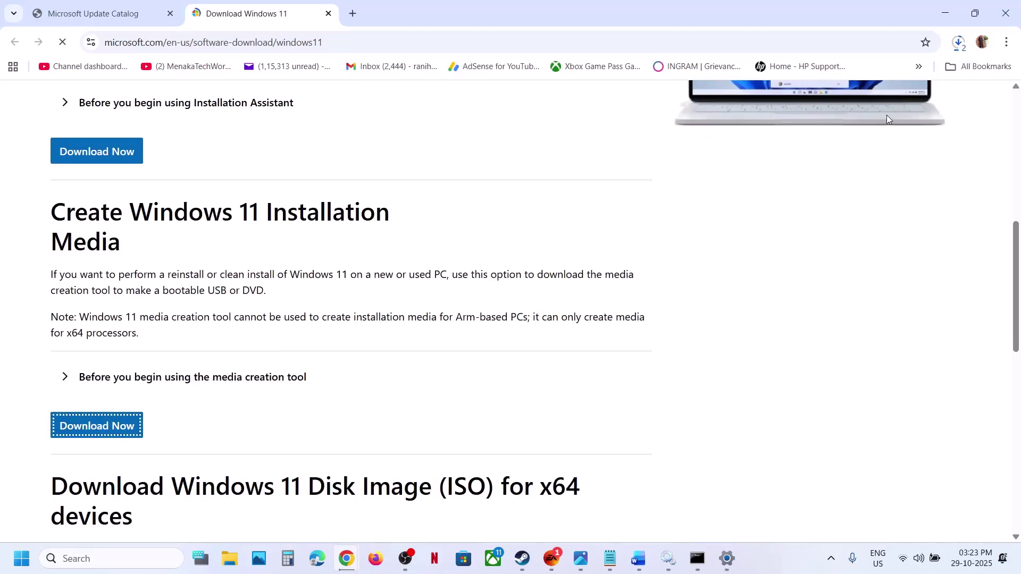
pyautogui.click(957, 44)
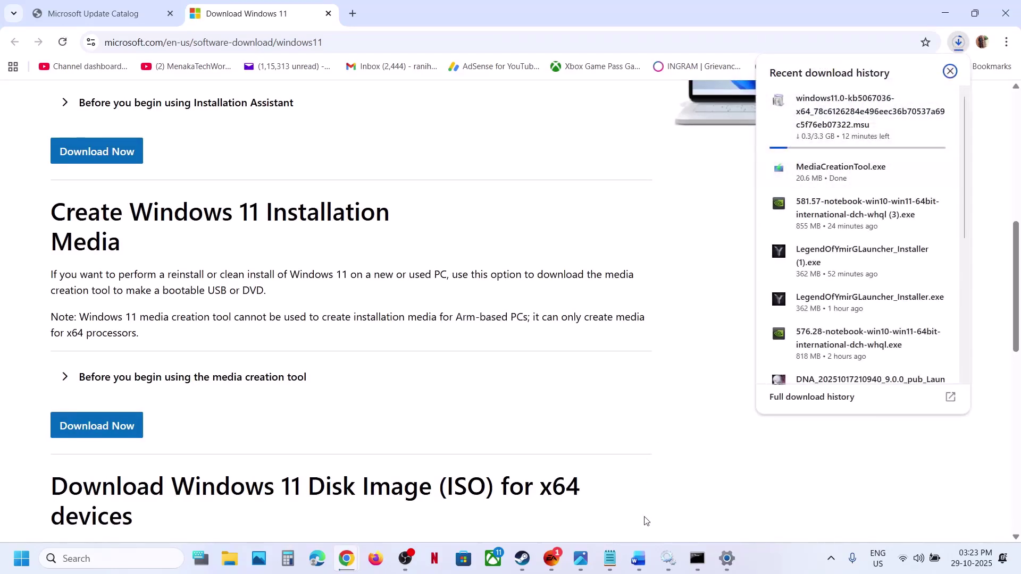
pyautogui.click(585, 565)
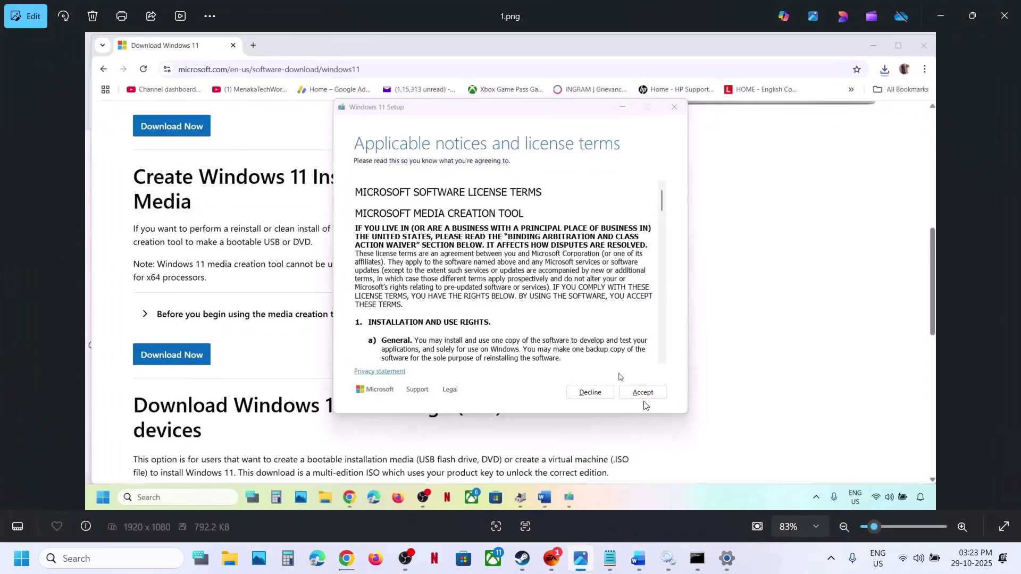
# - Advance from 1.png to 8.png, through saving and downloading Windows.iso, ending on the ISO desktop
pyautogui.press('Right')
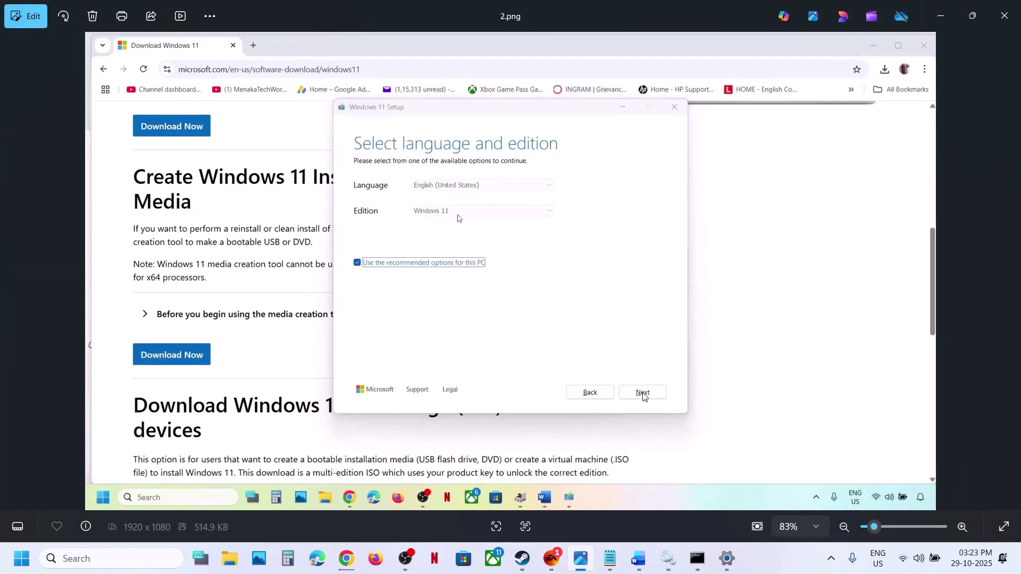
pyautogui.press('Right')
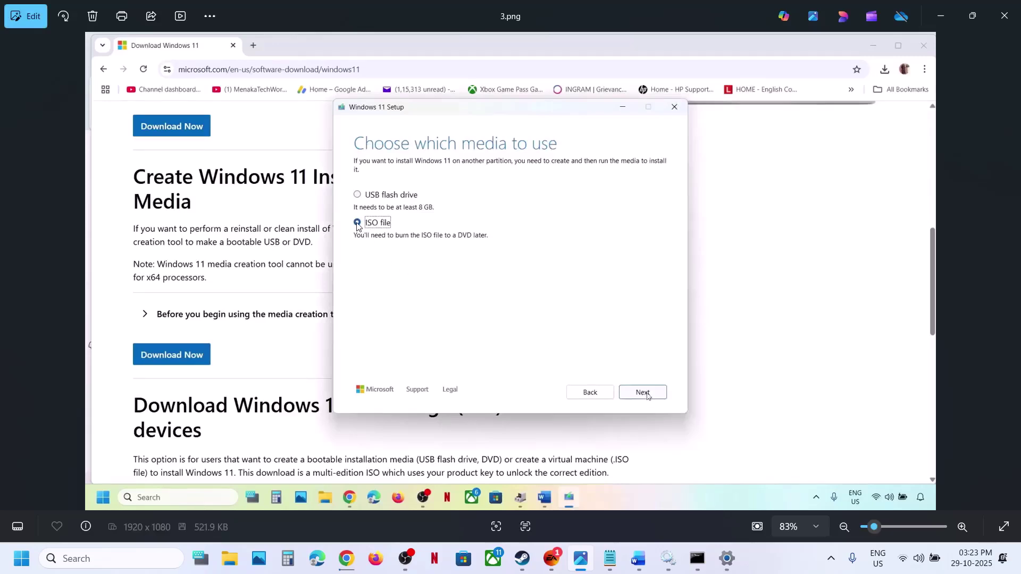
pyautogui.press('Right')
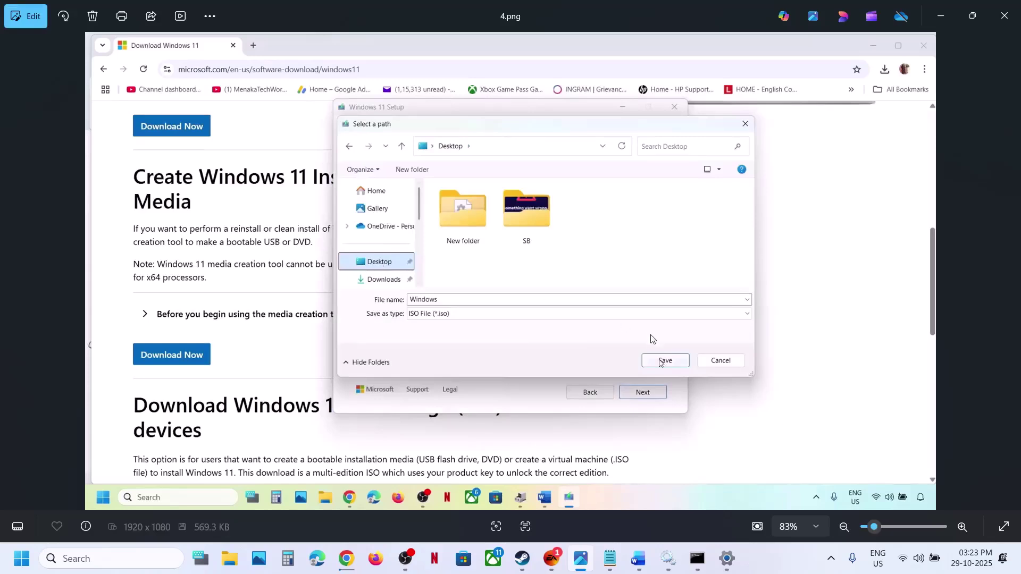
pyautogui.press('Right')
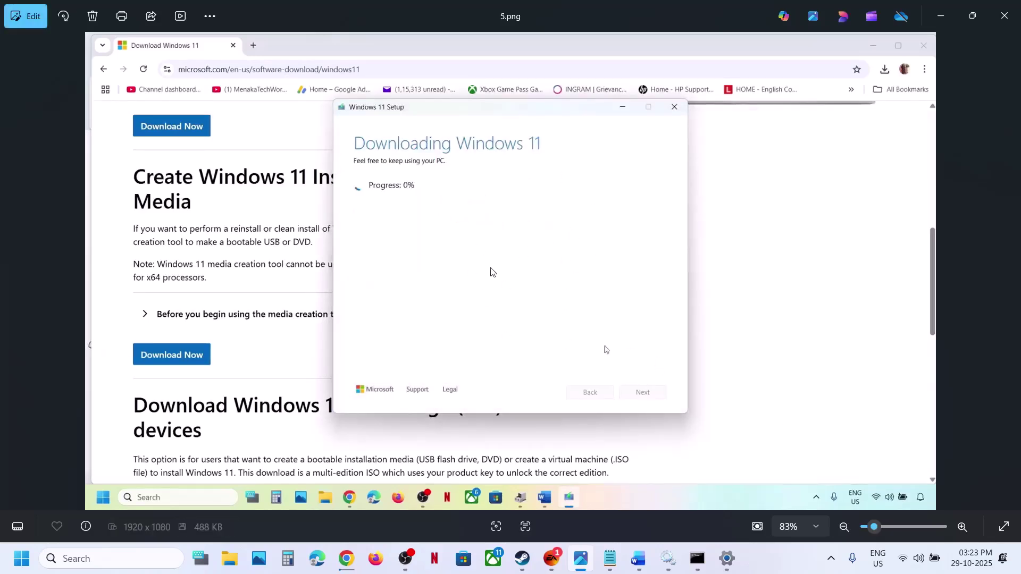
pyautogui.press('Right')
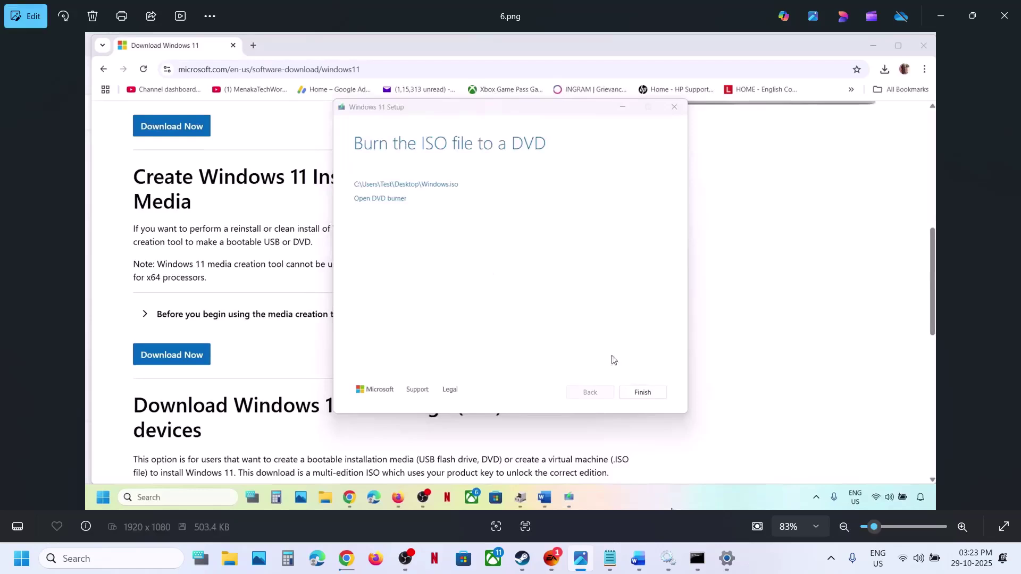
pyautogui.press('Right')
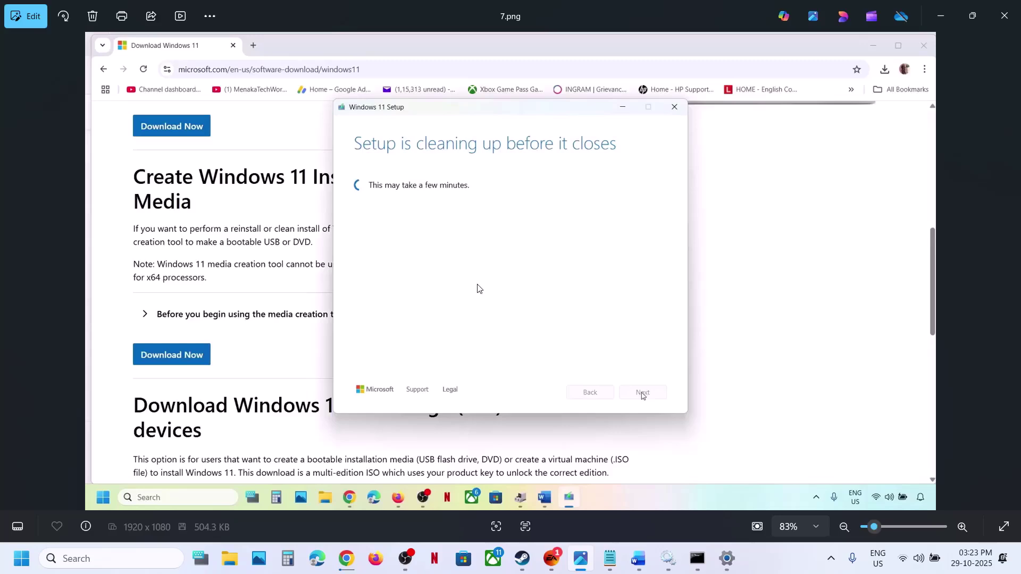
pyautogui.press('Right')
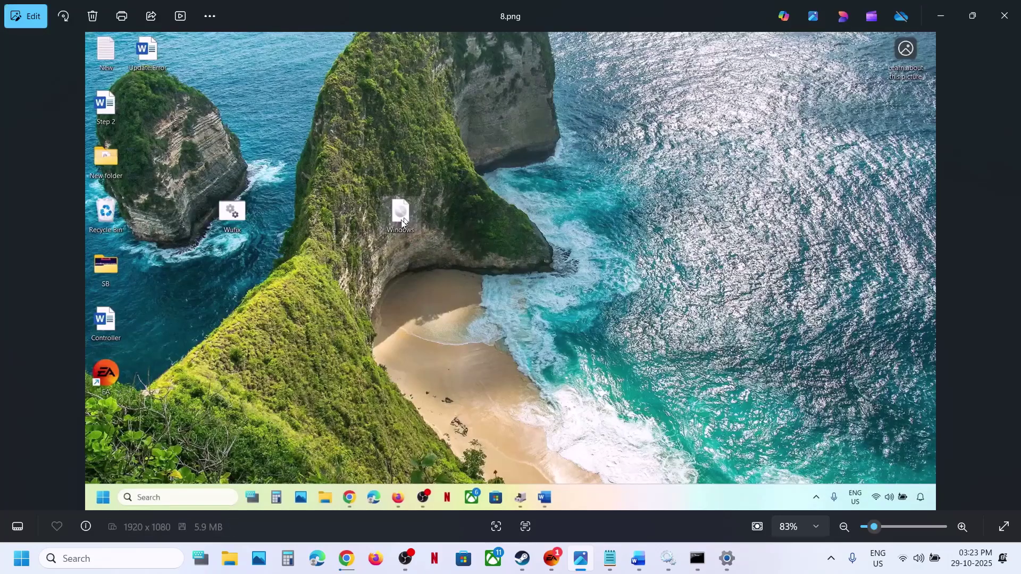
# - Advance from 8.png to 13.png's Ready to install screenshot, then return to the Settings Recovery page
pyautogui.press('Right')
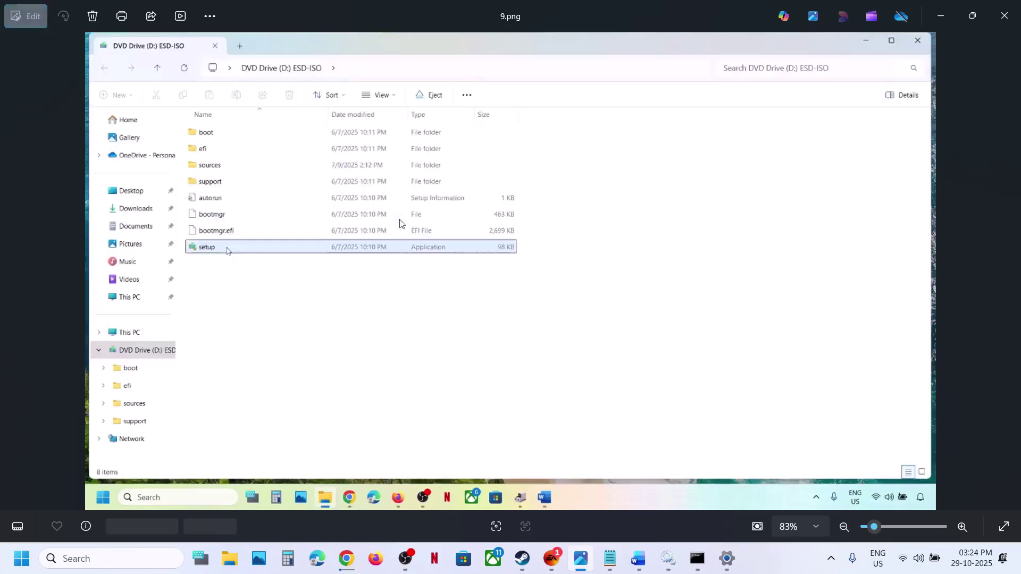
pyautogui.press('Right')
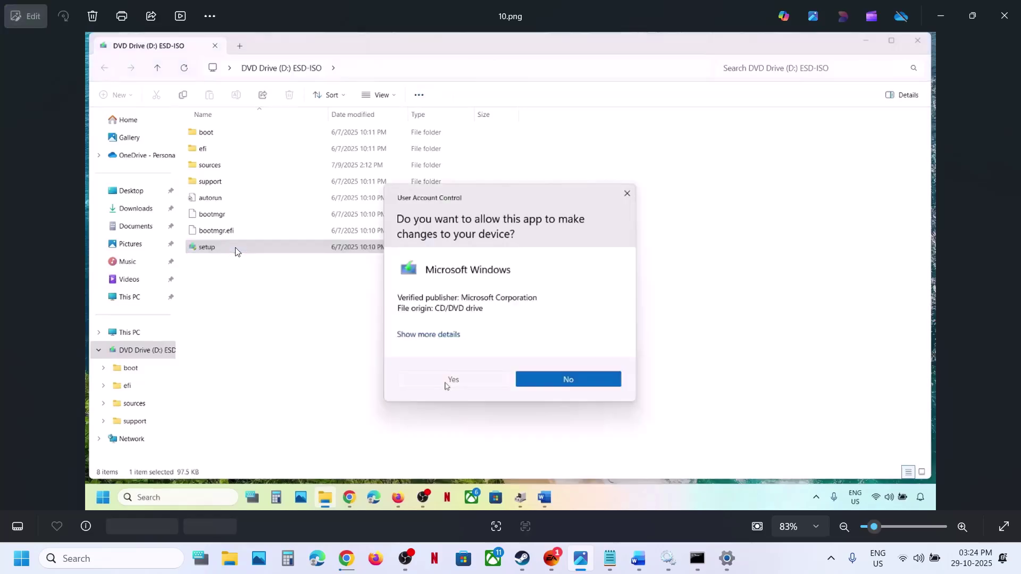
pyautogui.press('Right')
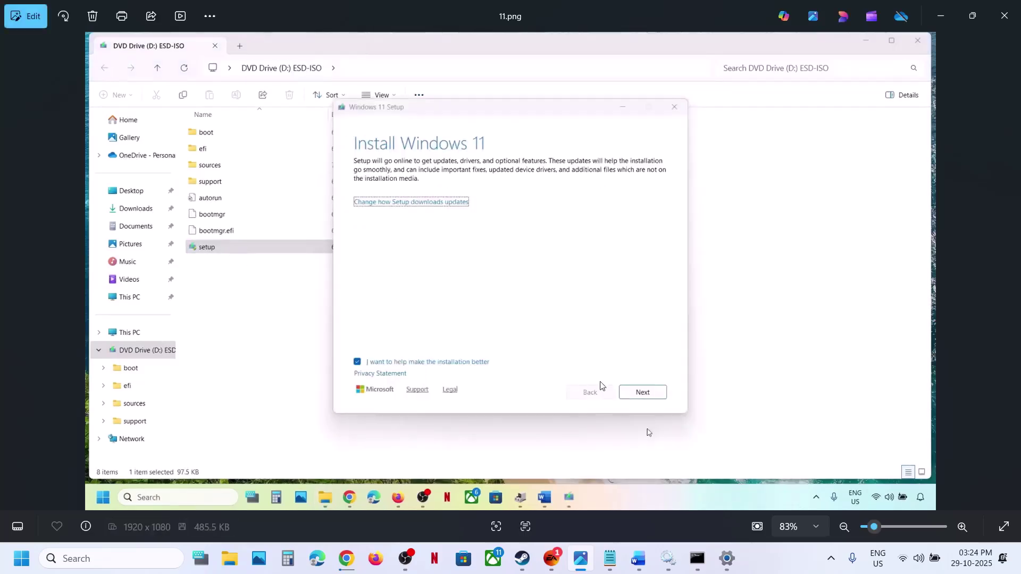
pyautogui.press('Right')
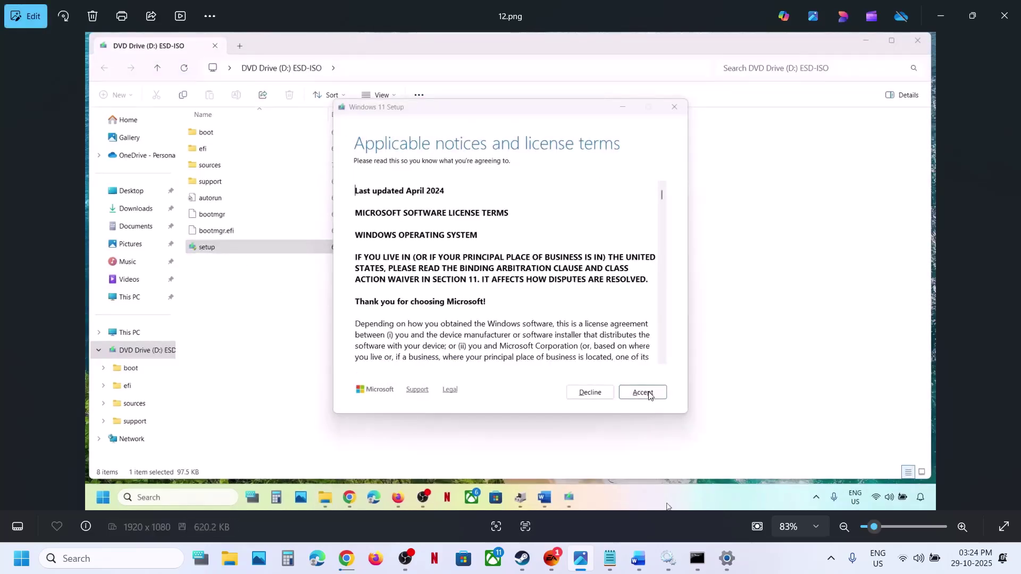
pyautogui.press('Right')
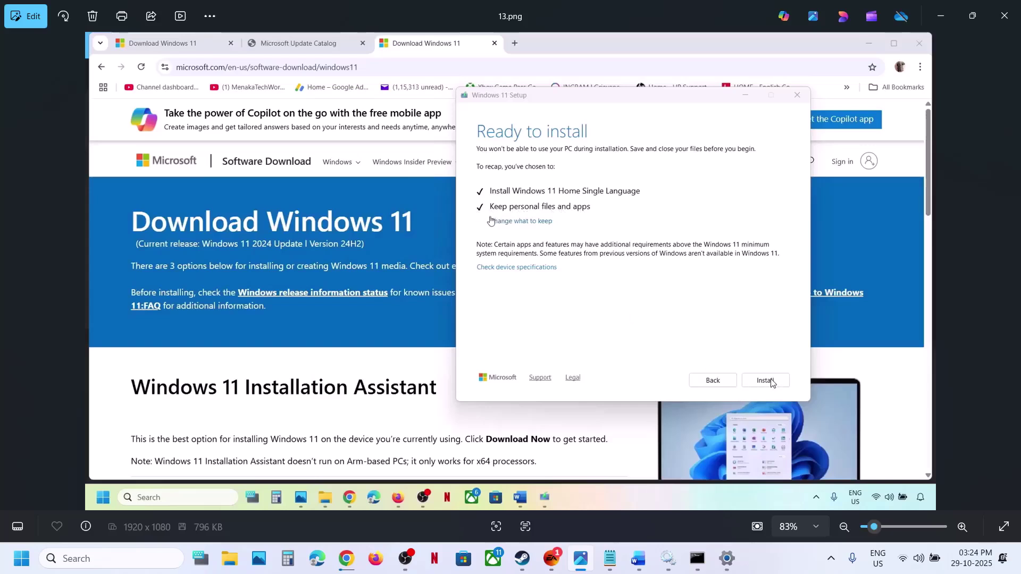
pyautogui.click(727, 564)
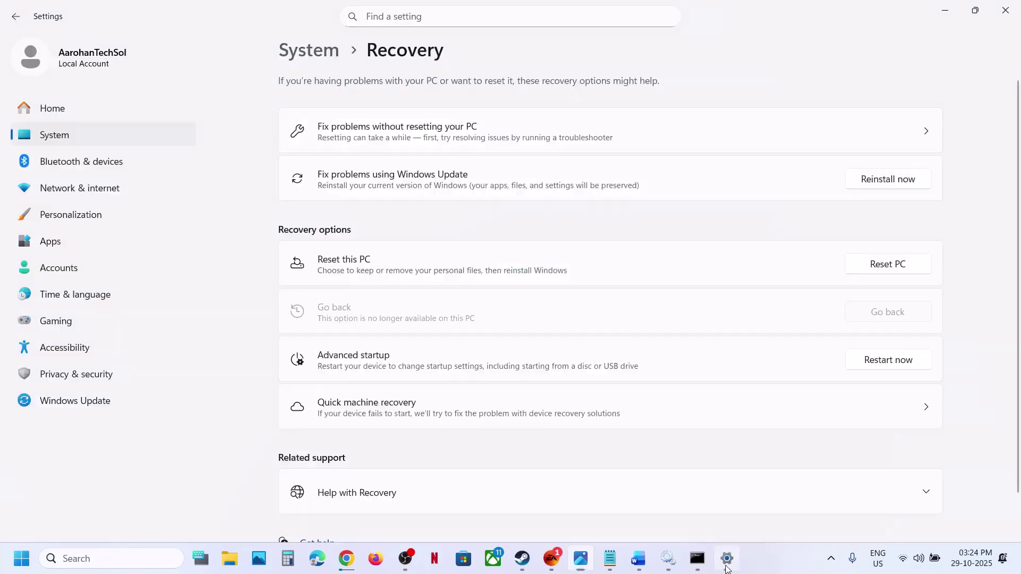
# - Retry Preview Update KB5067036 on the Windows Update page so it downloads alongside .NET Framework
pyautogui.click(123, 396)
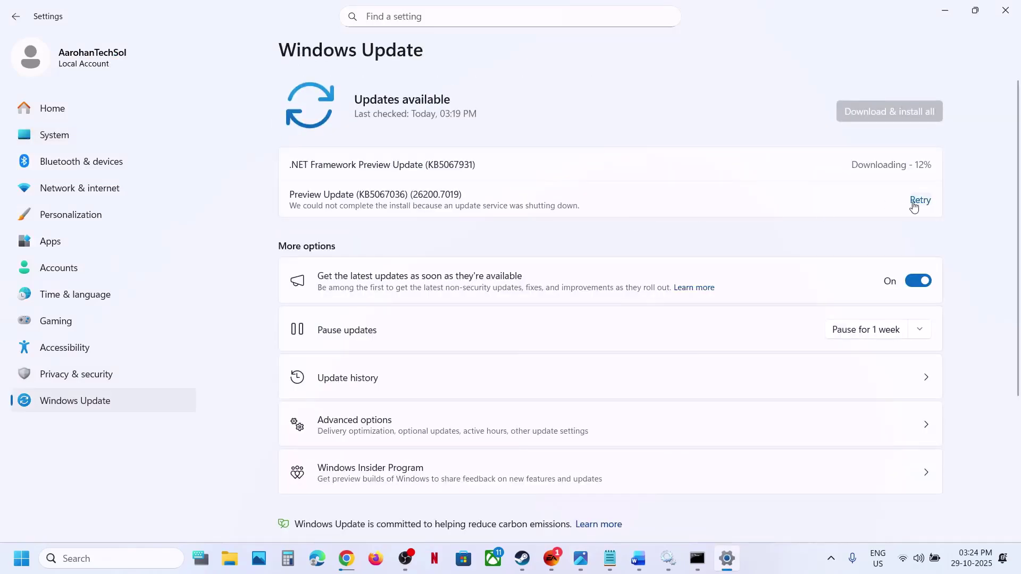
pyautogui.click(914, 201)
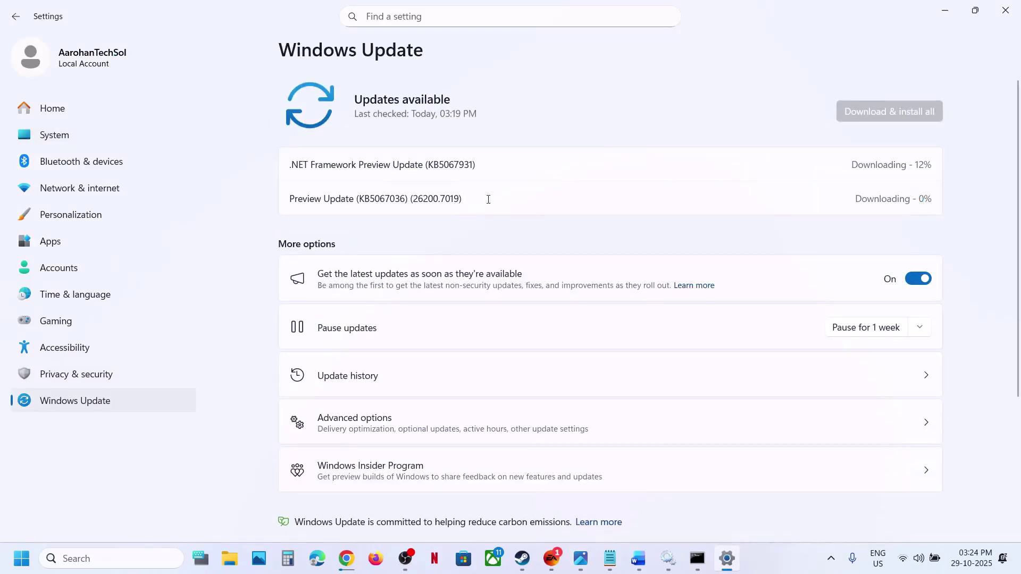